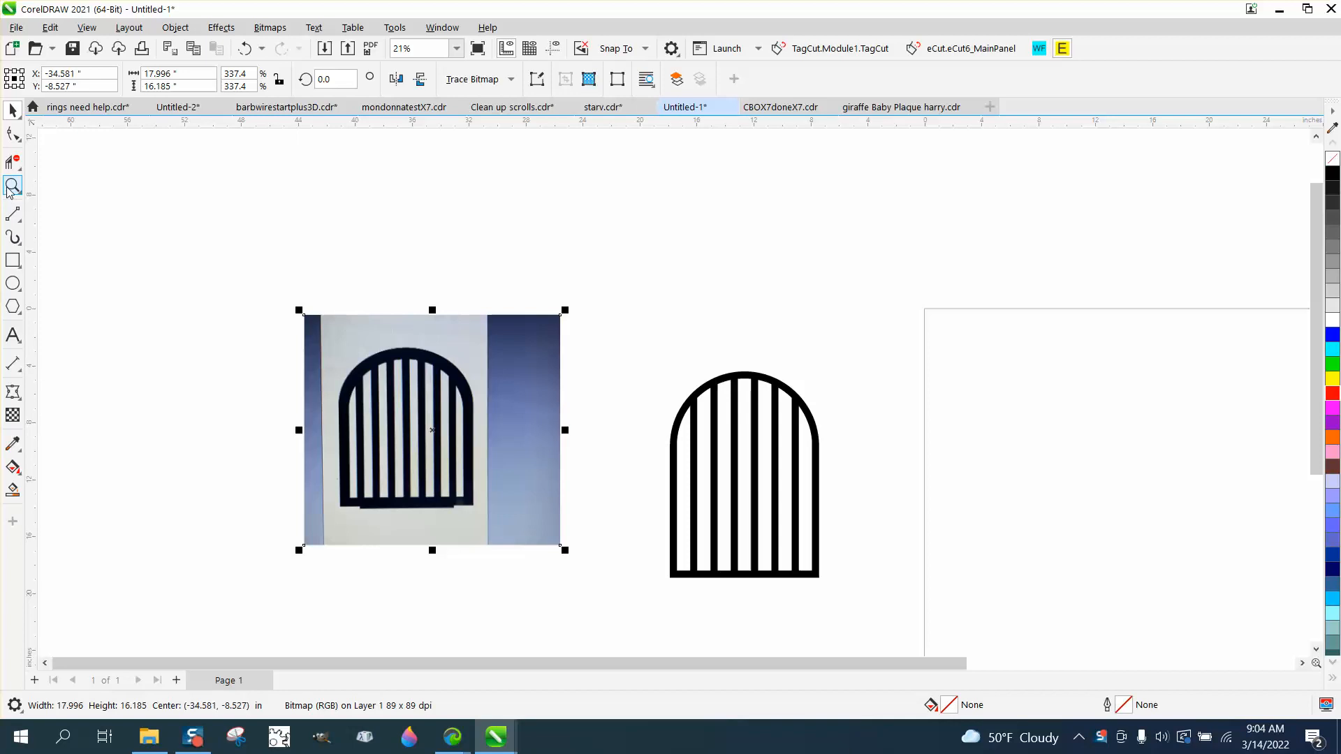
Draw an upright rectangle about 10.2 in wide and 15.6 in high on the blank page.
{"action": "left_click", "coordinate": [13, 185]}
{"action": "left_click_drag", "start_coordinate": [619, 362], "coordinate": [950, 634]}
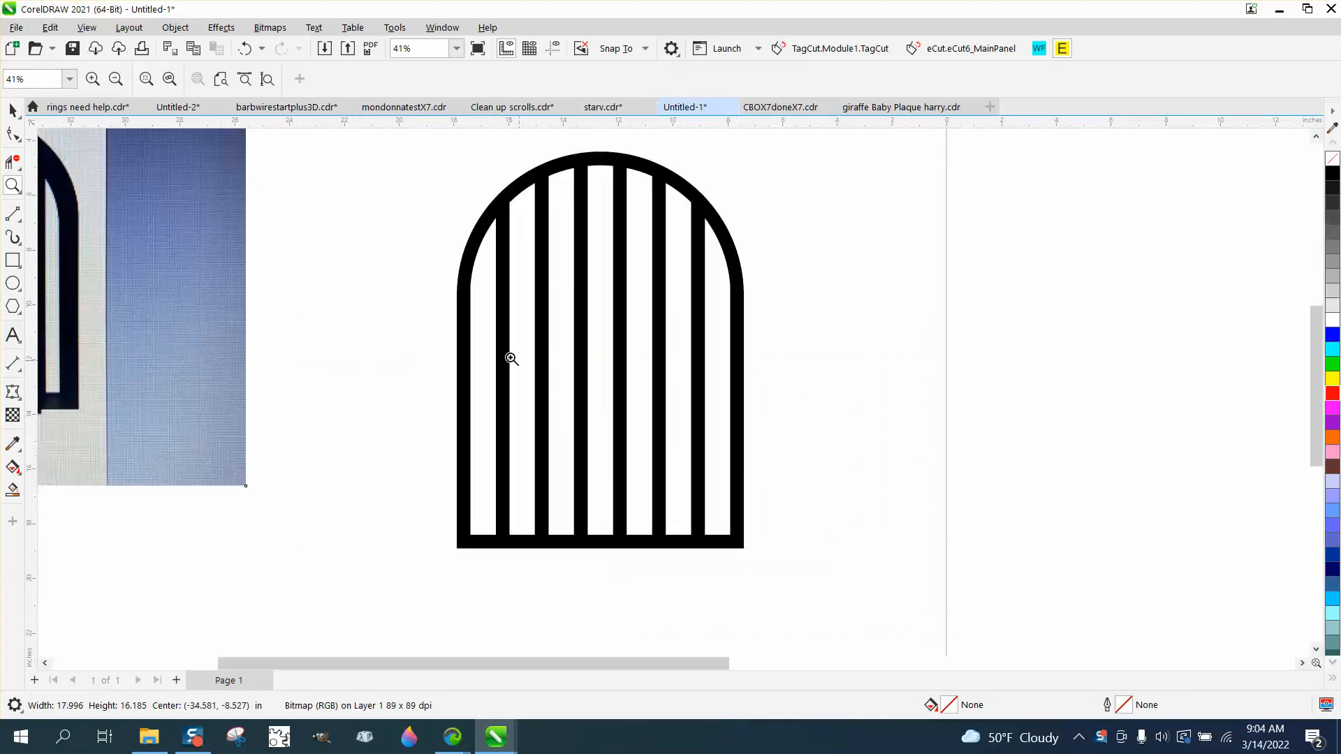
{"action": "scroll", "coordinate": [489, 279], "scroll_direction": "down", "scroll_amount": 3}
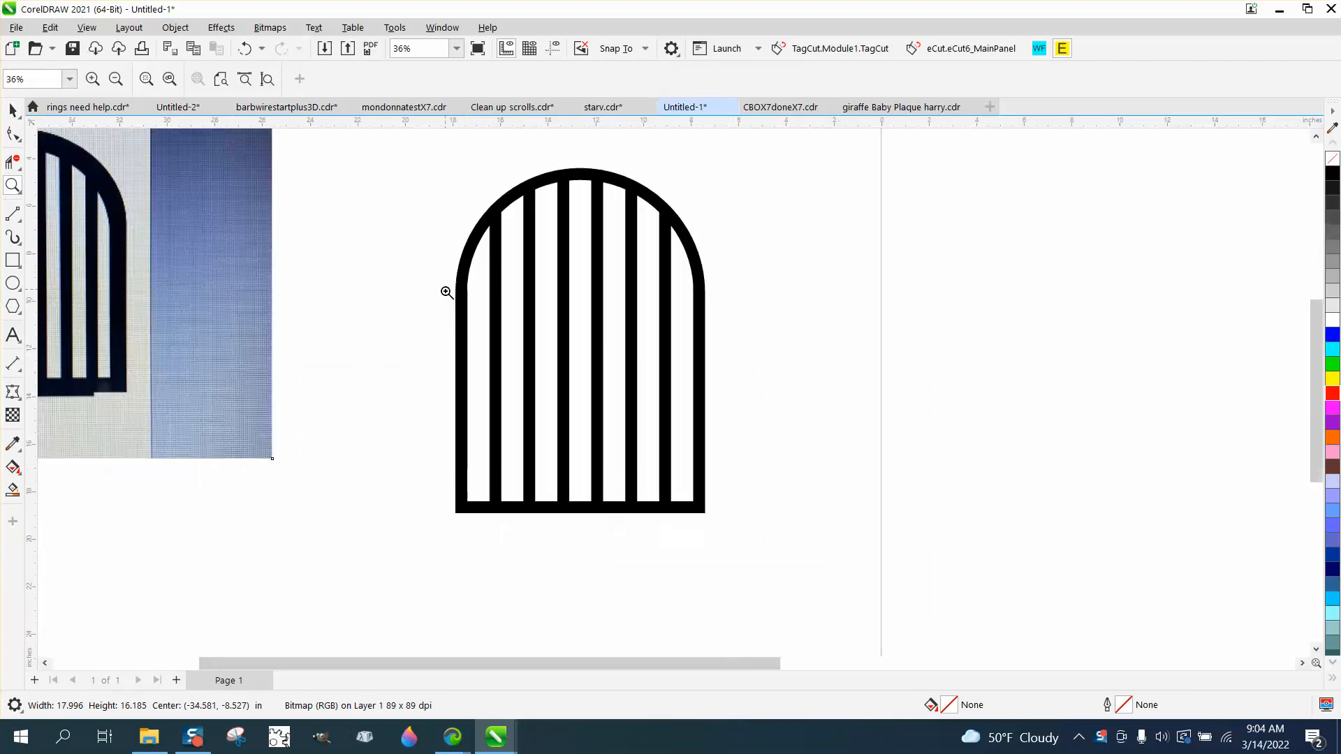
{"action": "scroll", "coordinate": [482, 285], "scroll_direction": "down", "scroll_amount": 1}
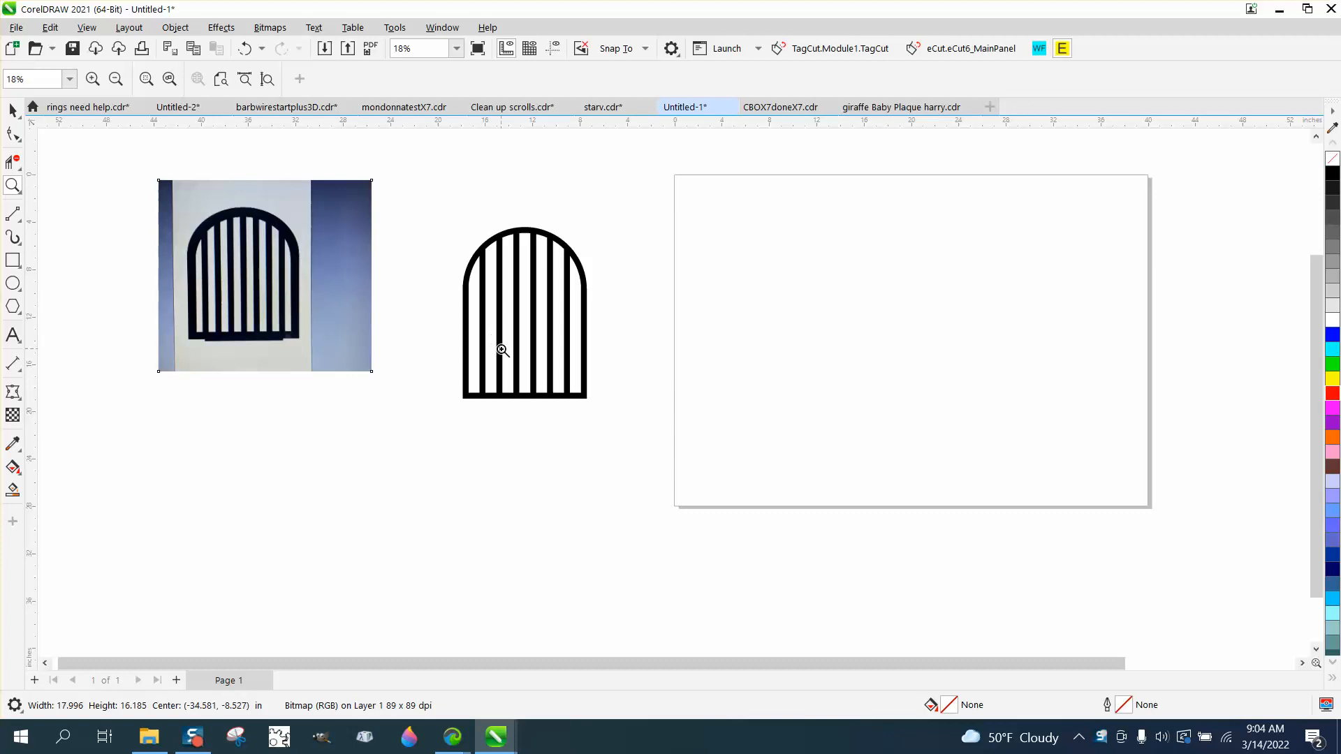
{"action": "left_click", "coordinate": [12, 260]}
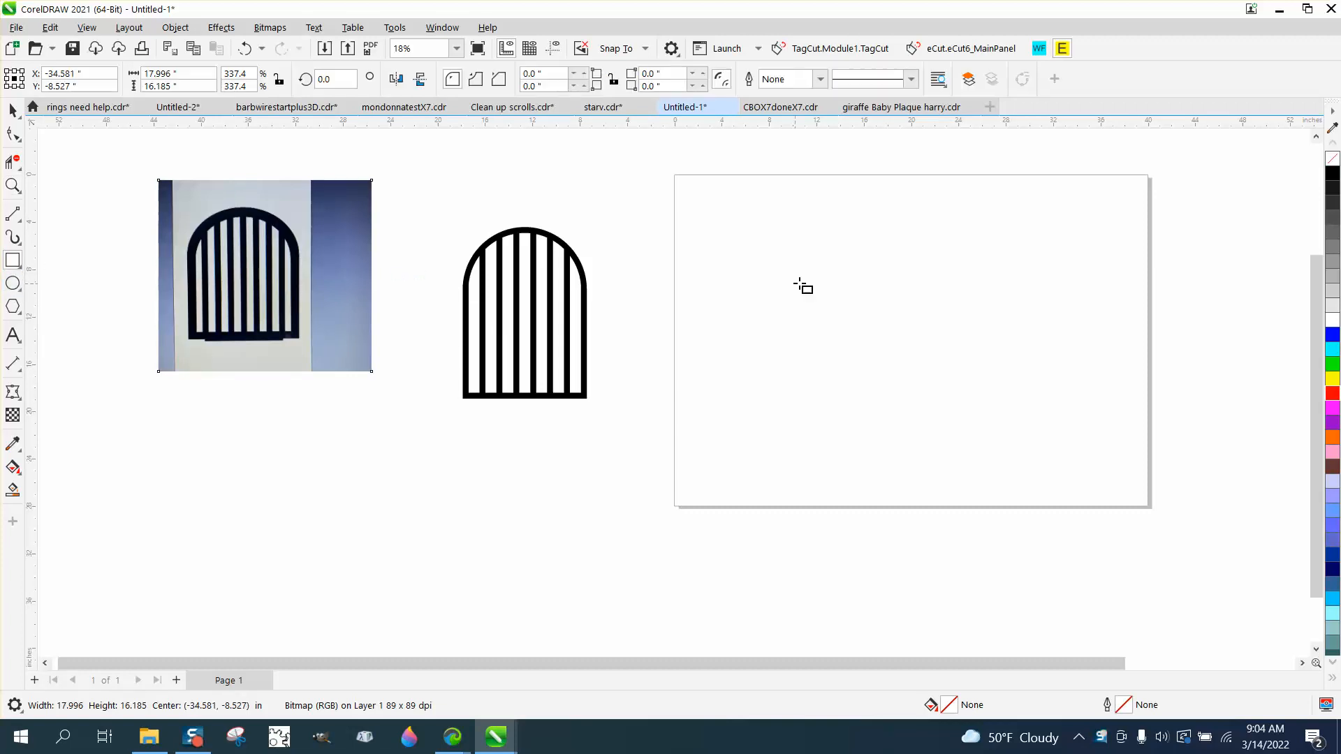
{"action": "left_click_drag", "start_coordinate": [833, 247], "coordinate": [953, 430]}
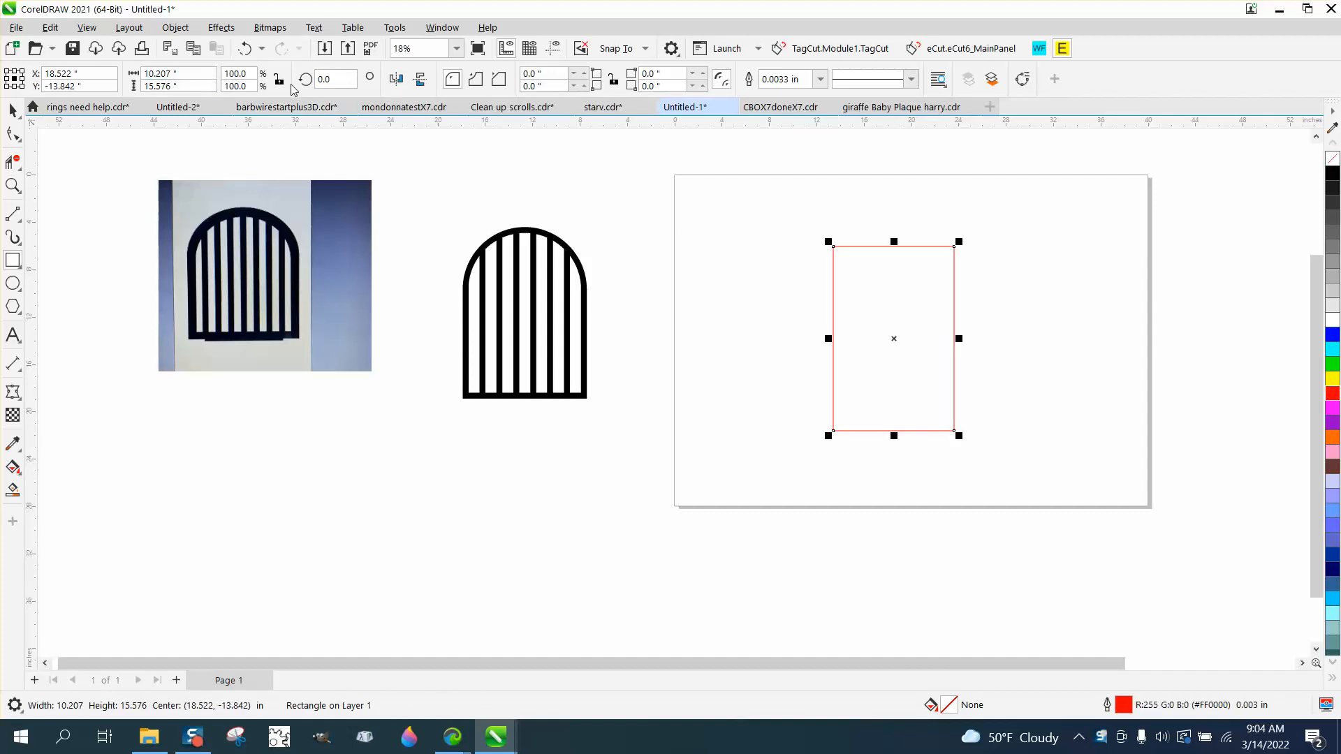
Set the rectangle's height to 14 in and its width to 10 in.
{"action": "left_click", "coordinate": [175, 86]}
{"action": "type", "text": "14"}
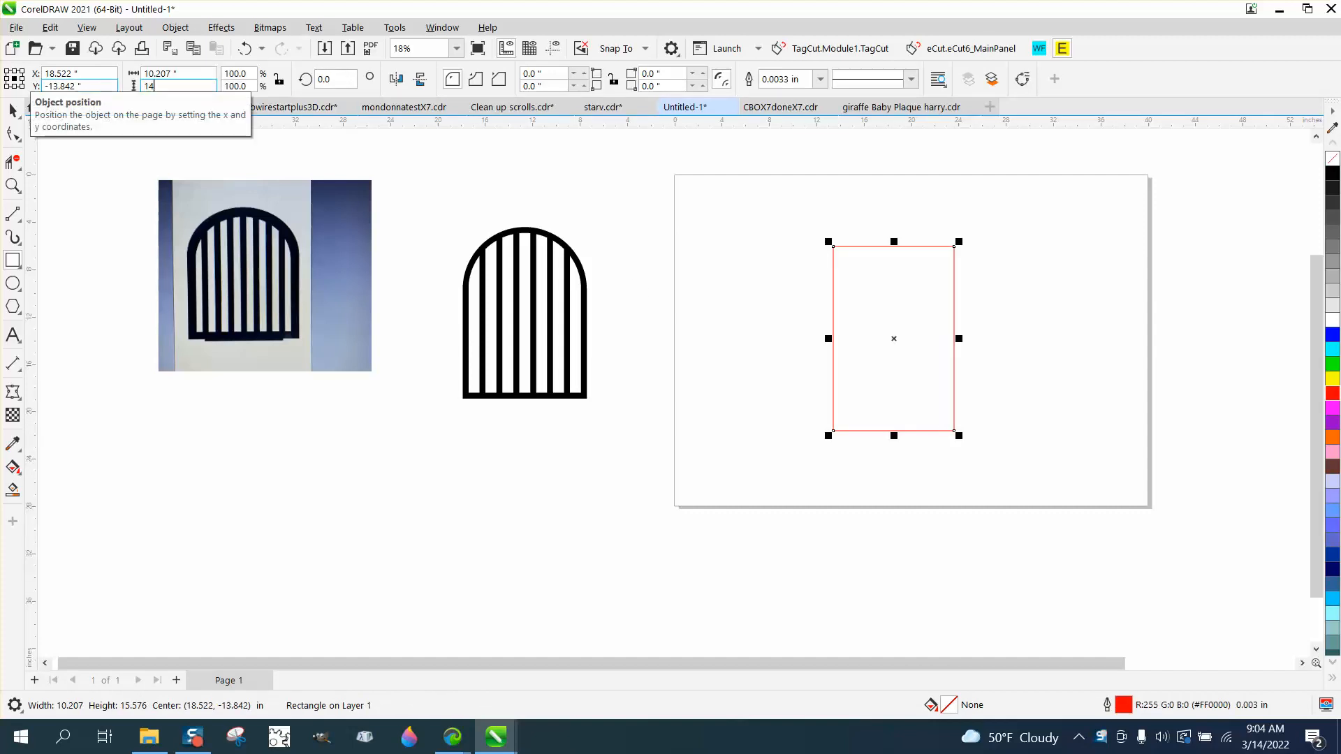
{"action": "left_click_drag", "start_coordinate": [178, 74], "coordinate": [109, 74]}
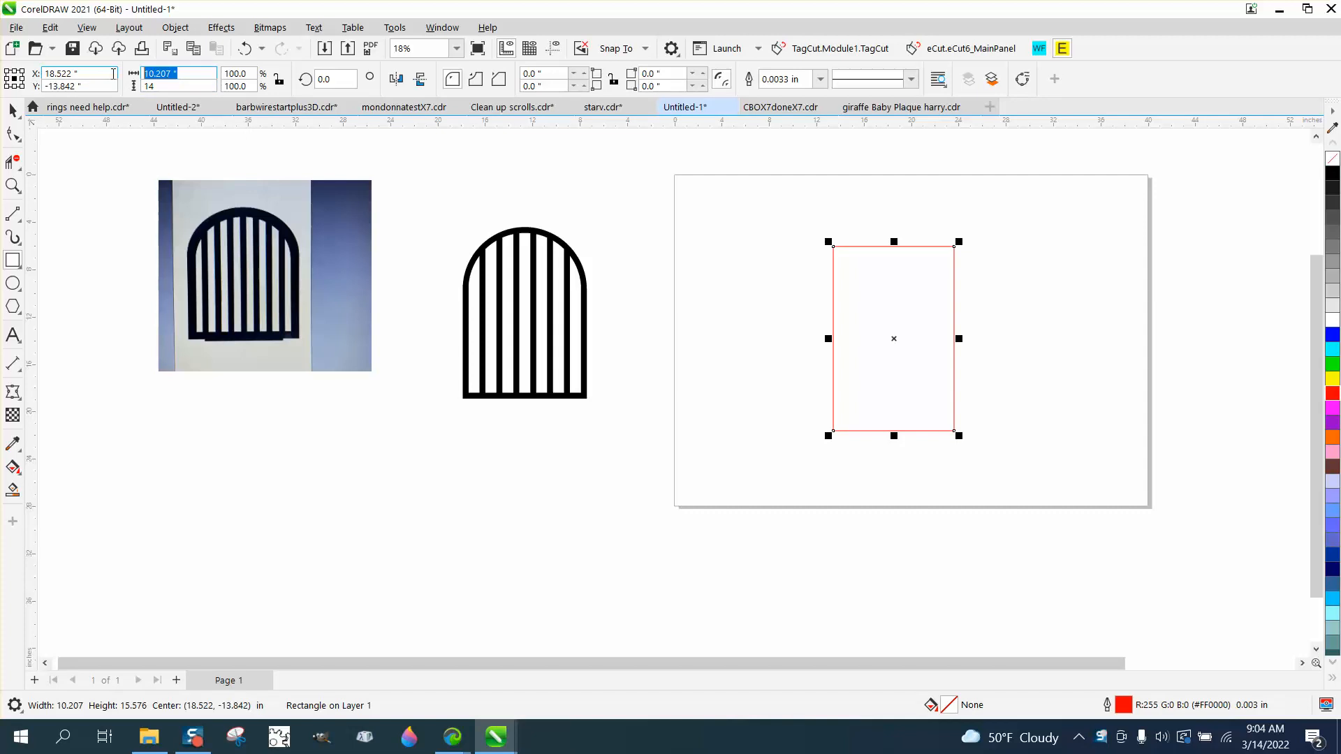
{"action": "type", "text": "10"}
{"action": "key", "text": "Return"}
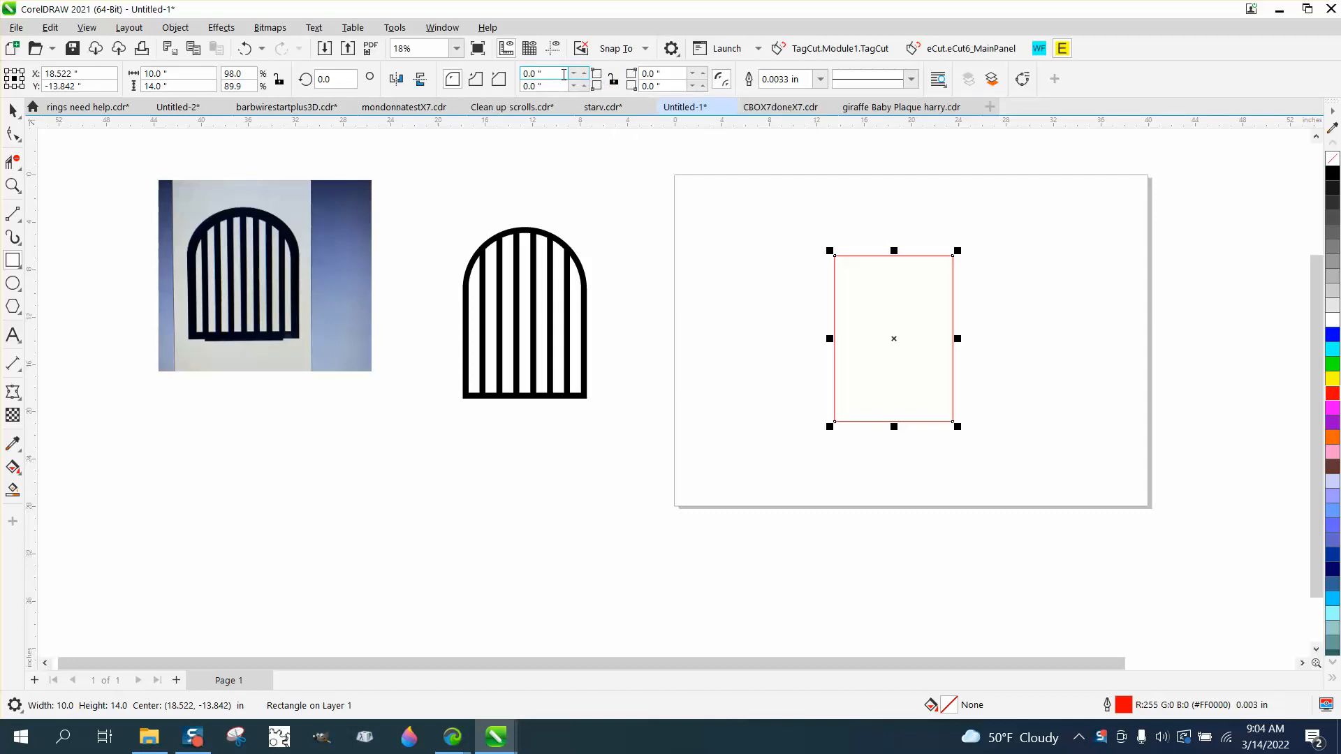
Round the rectangle's two upper corners with a 5 in radius to form an arch.
{"action": "type", "text": "5"}
{"action": "key", "text": "Tab"}
{"action": "type", "text": "5"}
{"action": "key", "text": "Return"}
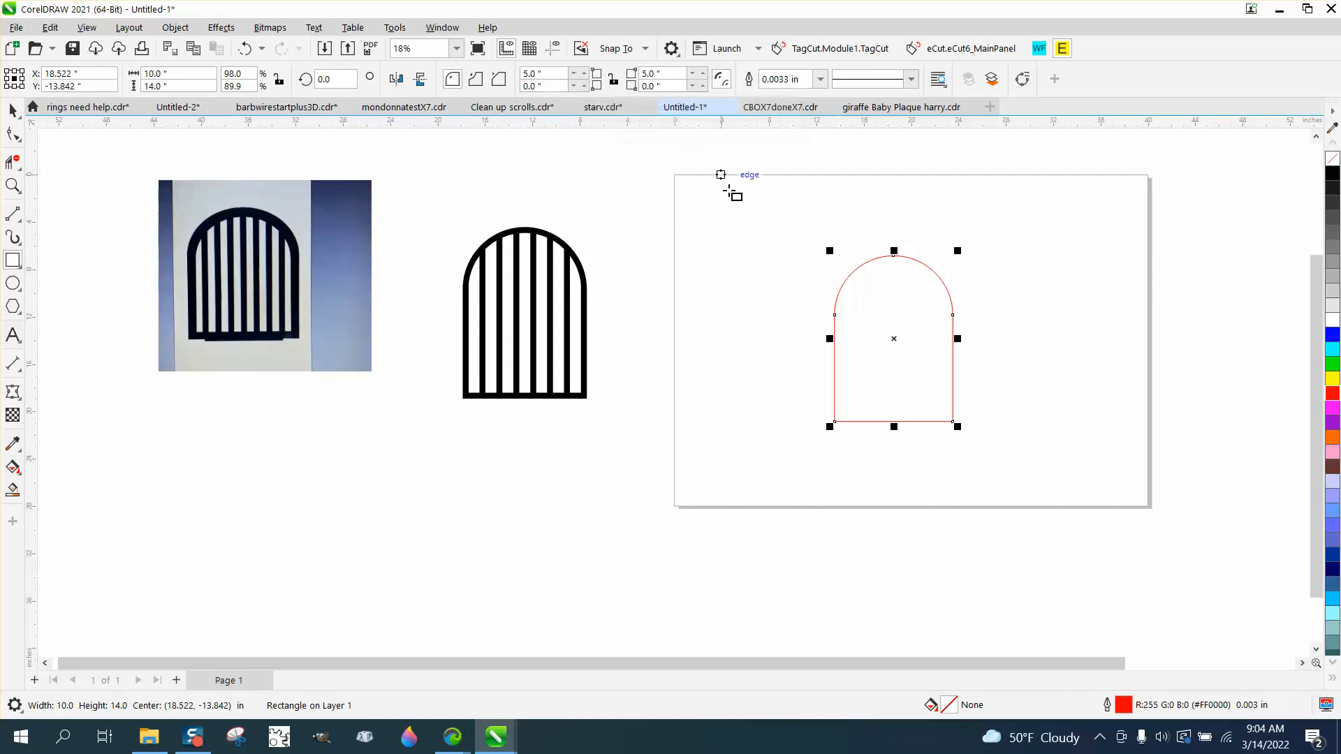
Set the arch's outline width to 0.5 in.
{"action": "left_click", "coordinate": [12, 110]}
{"action": "left_click", "coordinate": [822, 79]}
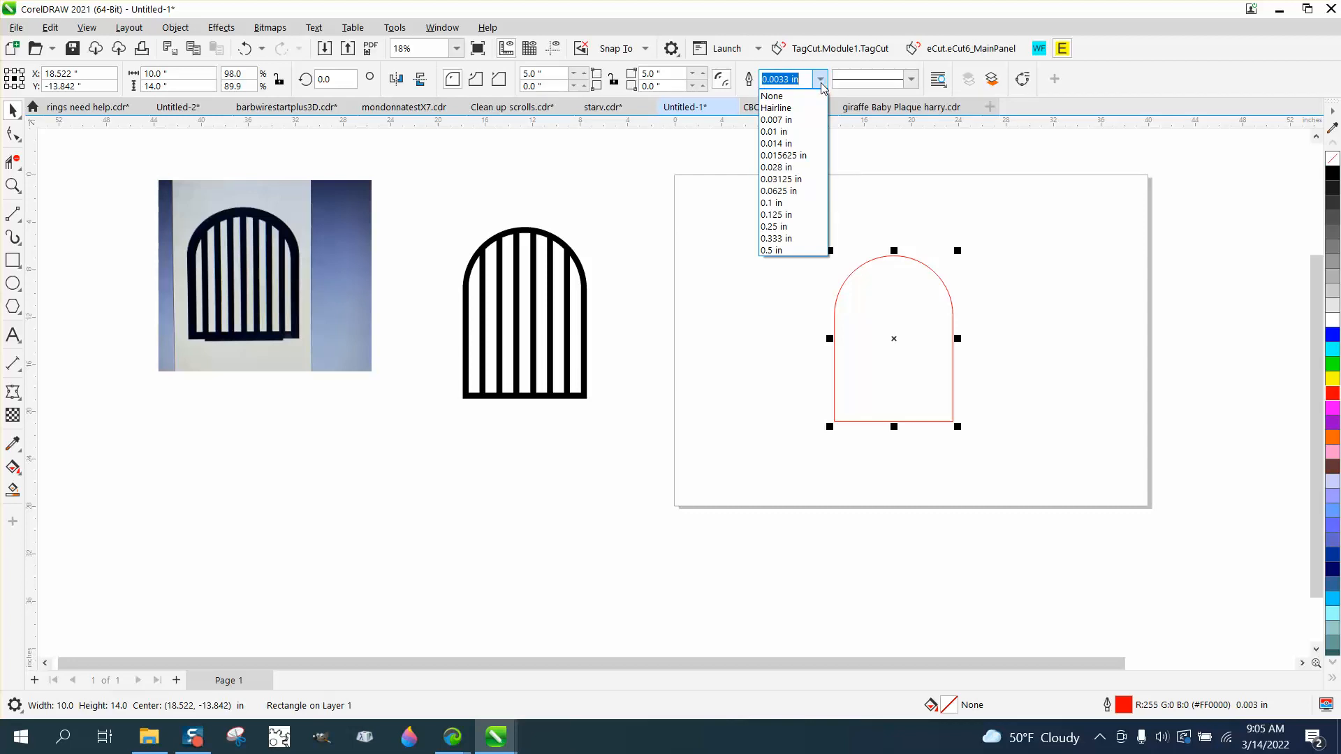
{"action": "left_click", "coordinate": [769, 250]}
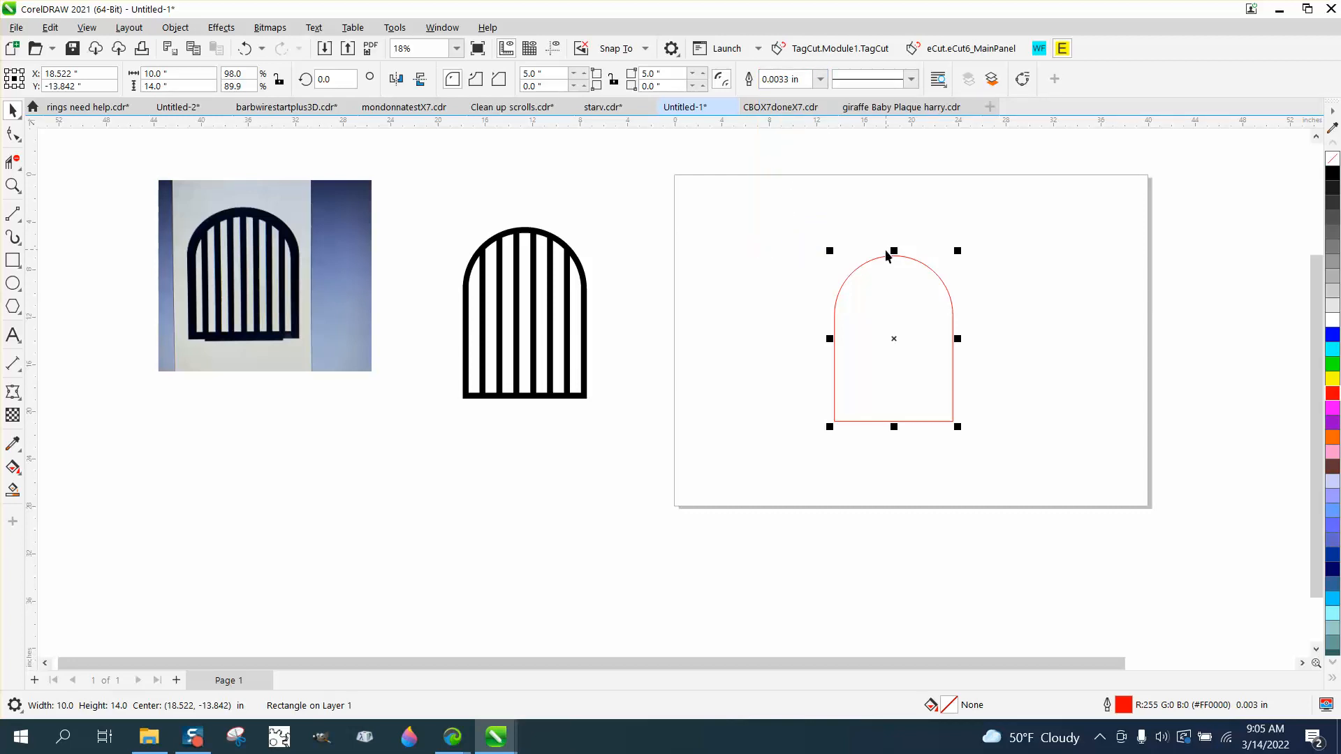
{"action": "left_click", "coordinate": [820, 79]}
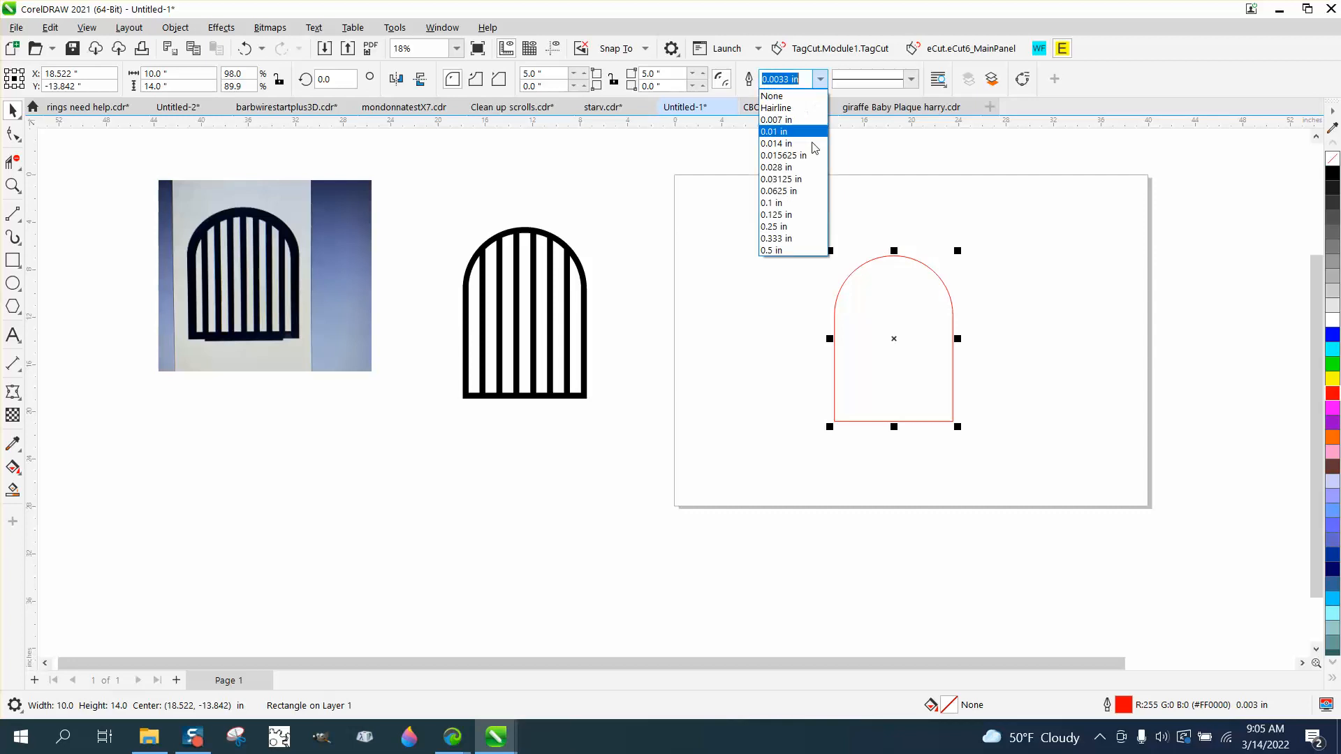
{"action": "left_click", "coordinate": [775, 250]}
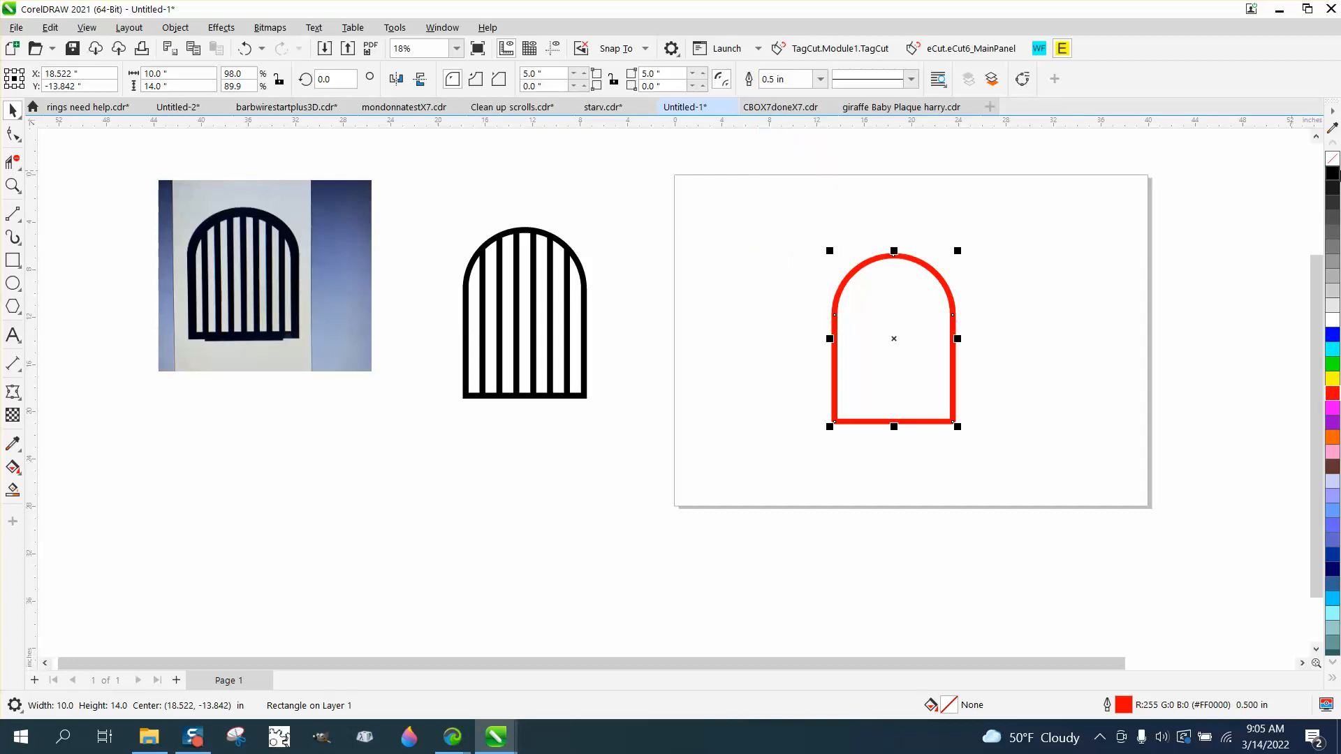
Convert the arch's outline to an object, remove its fill and give it a red outline.
{"action": "left_click", "coordinate": [175, 27]}
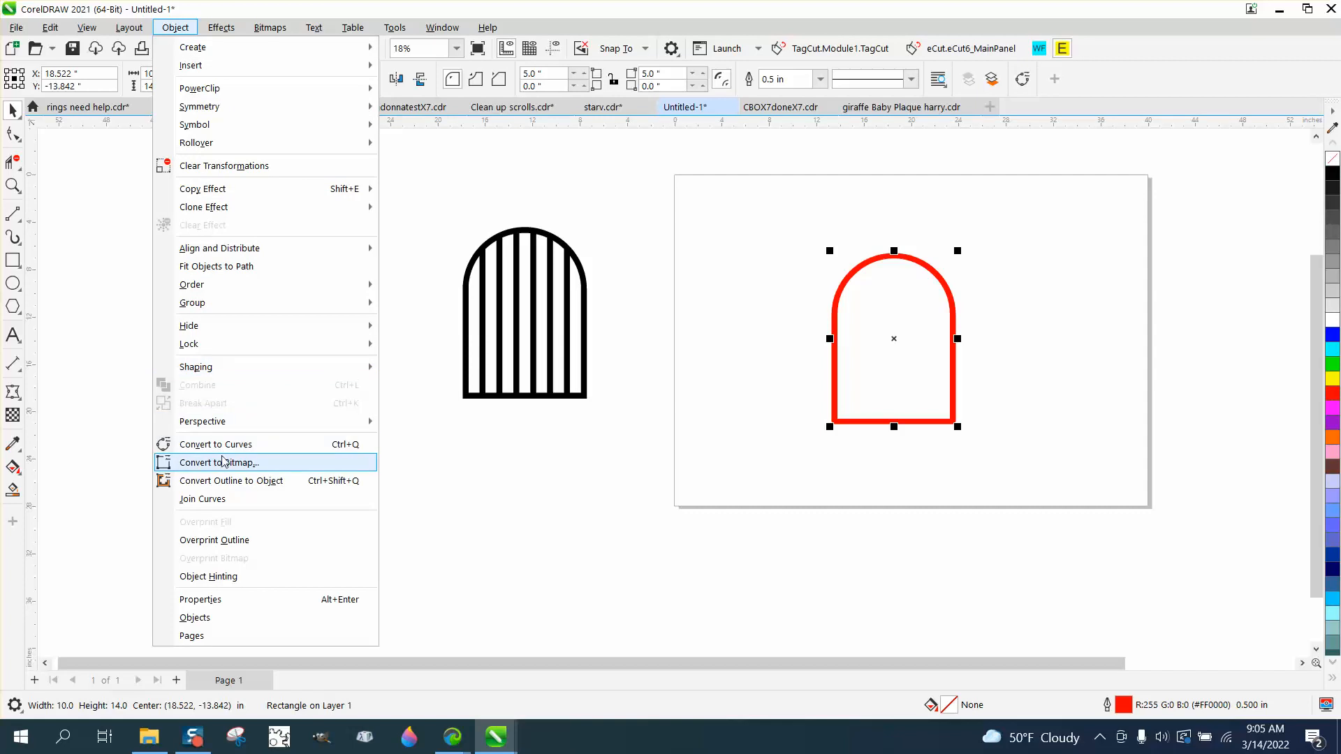
{"action": "left_click", "coordinate": [231, 482]}
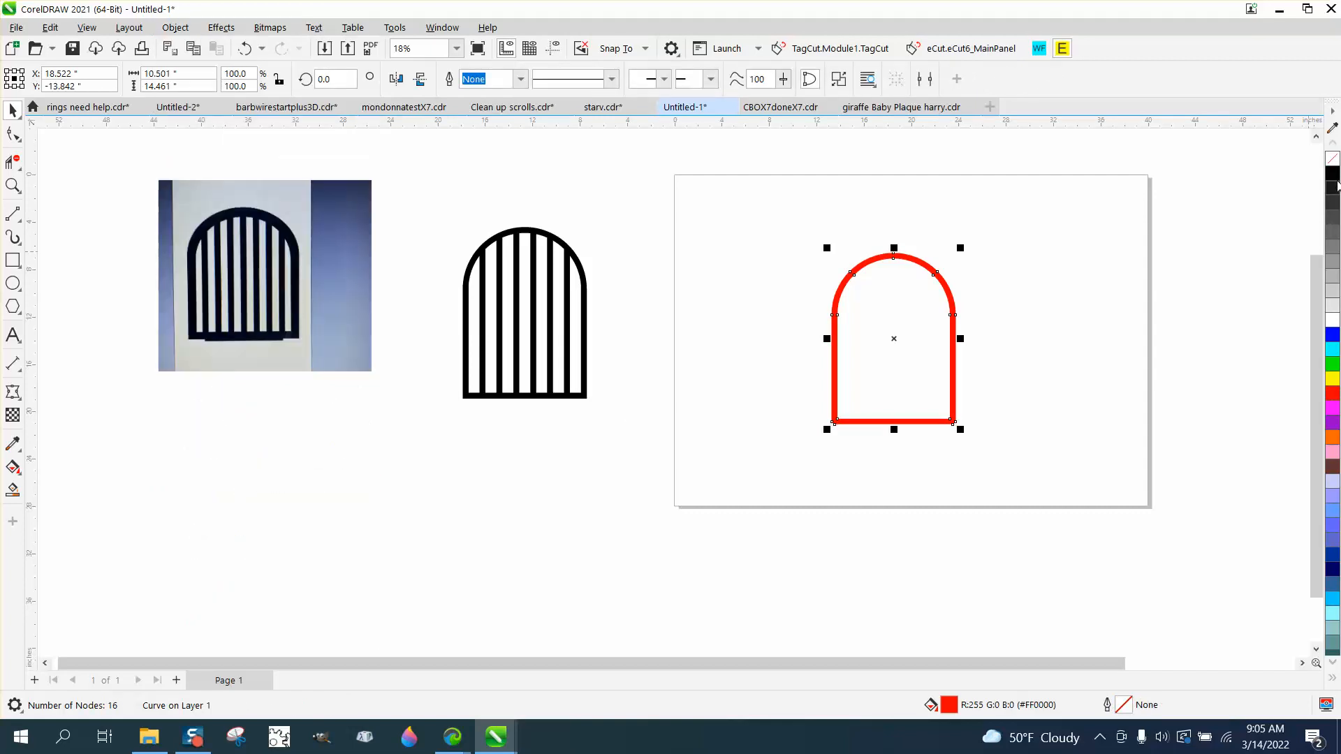
{"action": "left_click", "coordinate": [1332, 159]}
{"action": "right_click", "coordinate": [1332, 393]}
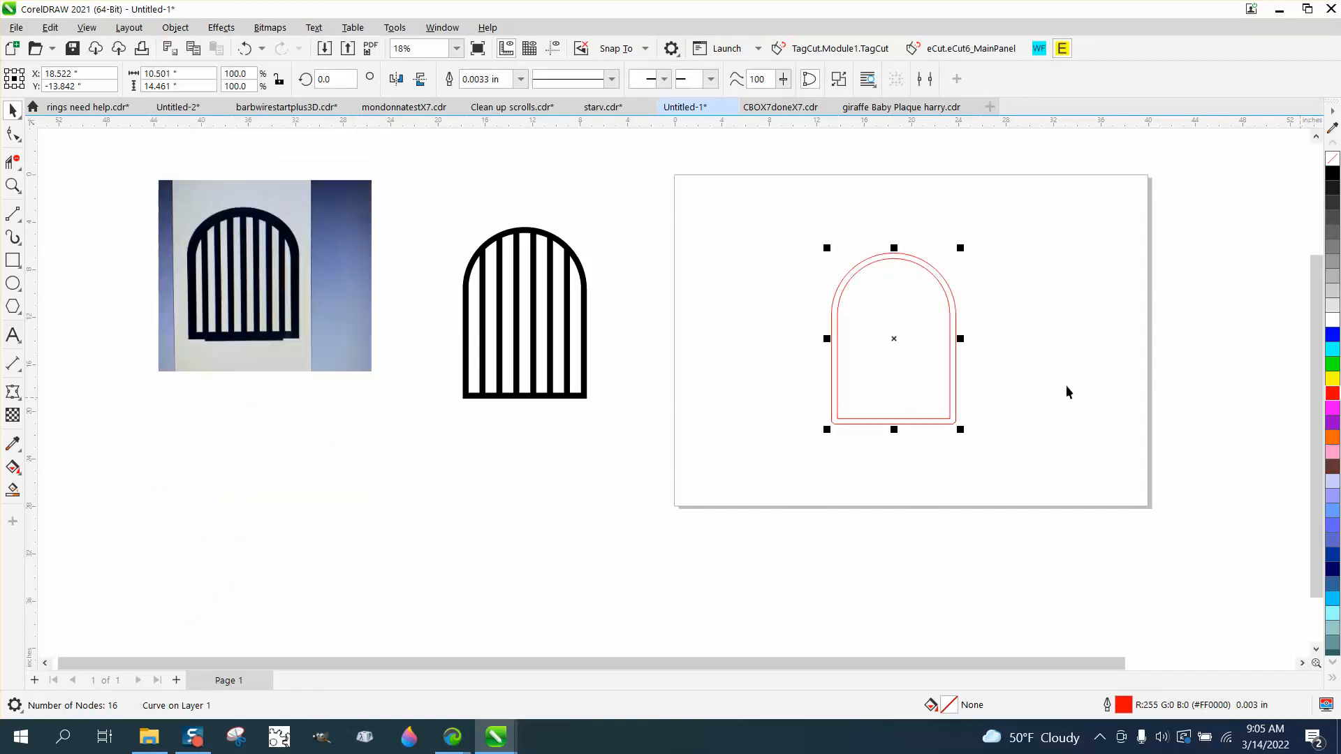
Draw a narrow vertical bar about 17.1 in high beside the arch and set its width to 0.5 in.
{"action": "left_click", "coordinate": [13, 261]}
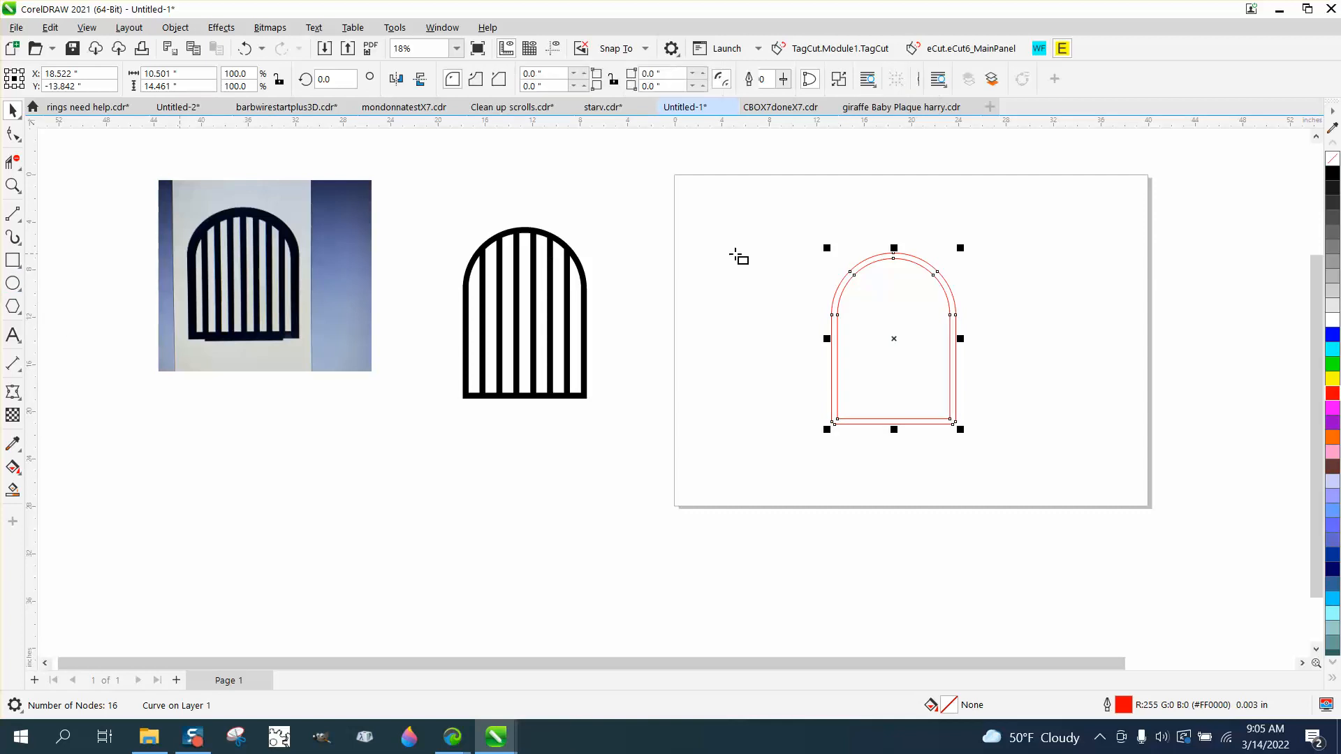
{"action": "left_click_drag", "start_coordinate": [757, 263], "coordinate": [769, 467]}
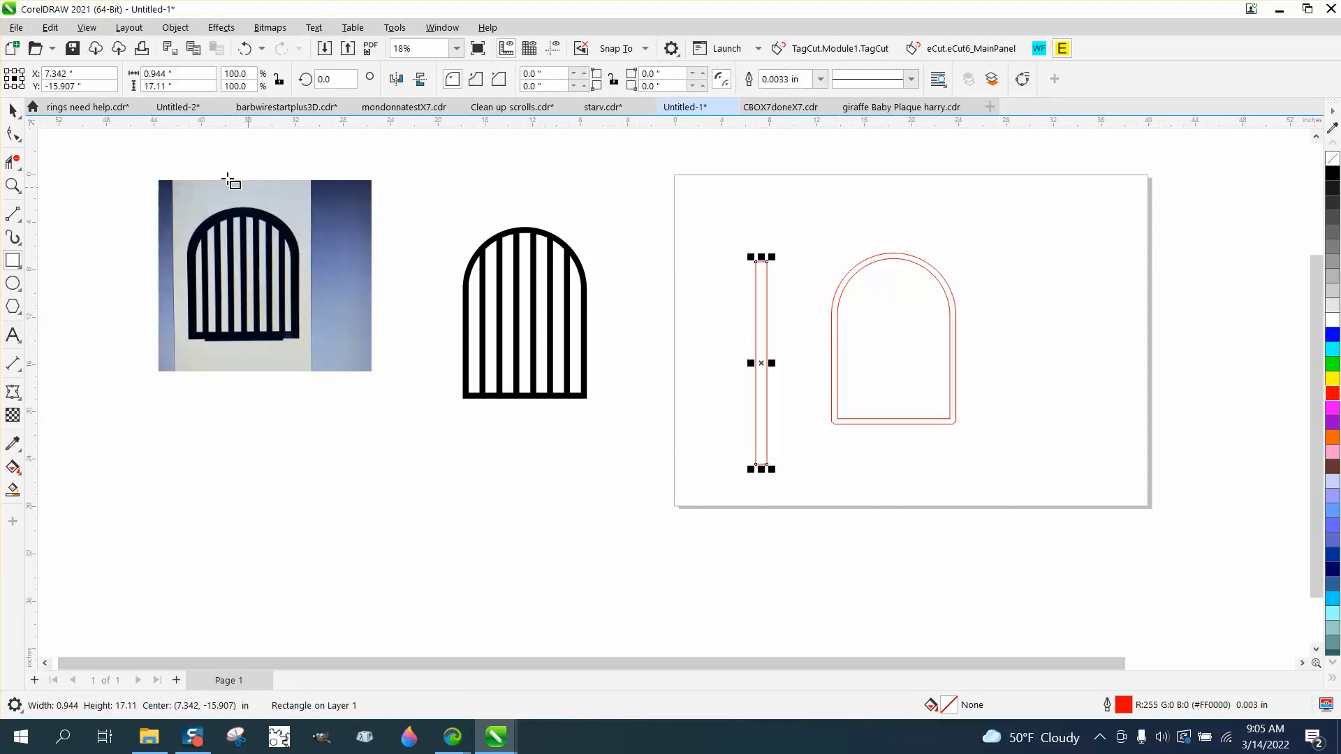
{"action": "double_click", "coordinate": [187, 75]}
{"action": "type", "text": "0.5"}
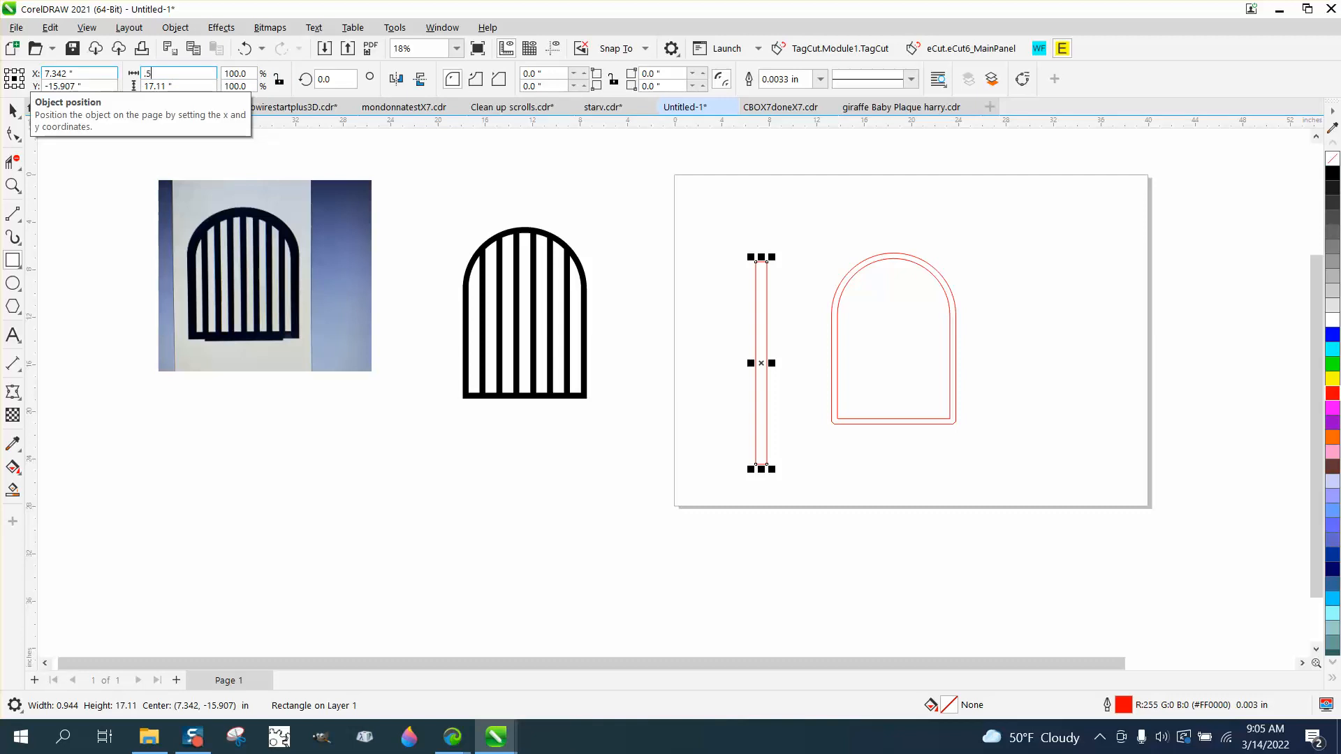
{"action": "key", "text": "Return"}
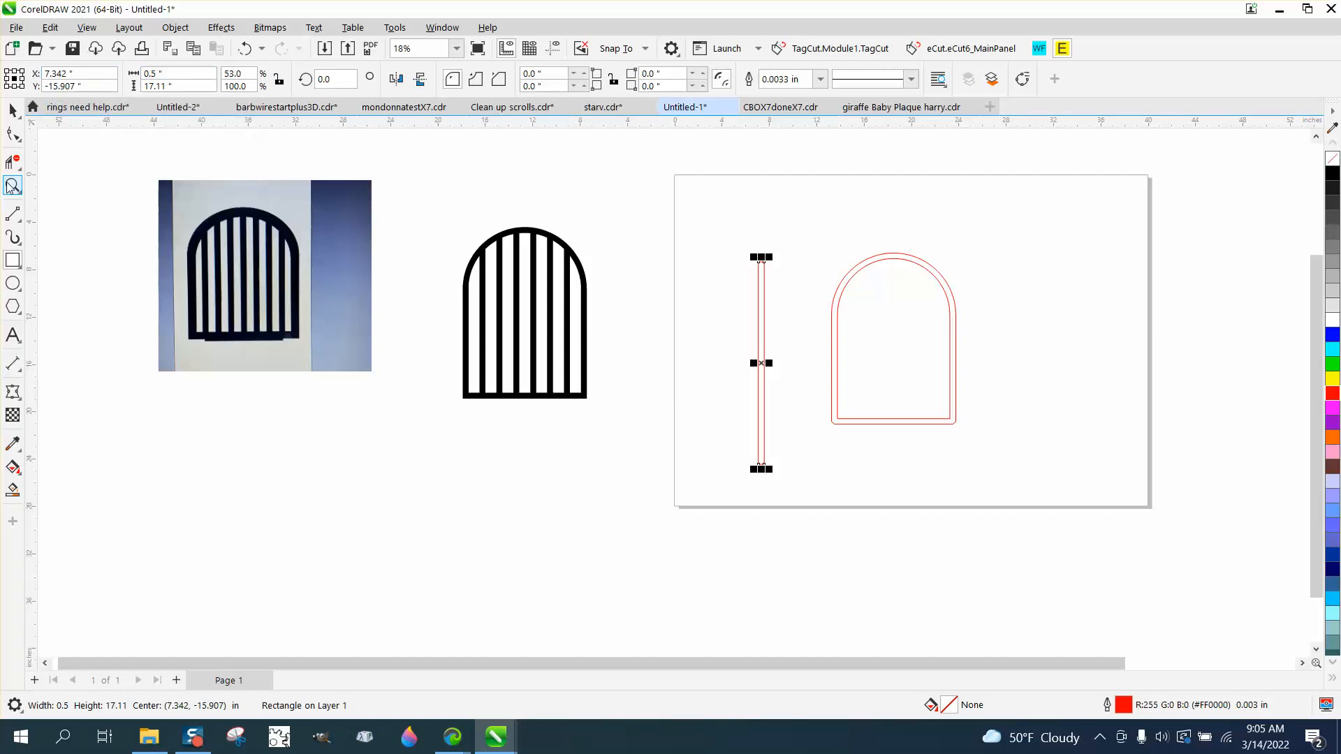
Move the narrow vertical bar closer to the arched frame.
{"action": "left_click", "coordinate": [12, 185]}
{"action": "left_click_drag", "start_coordinate": [934, 430], "coordinate": [1169, 591]}
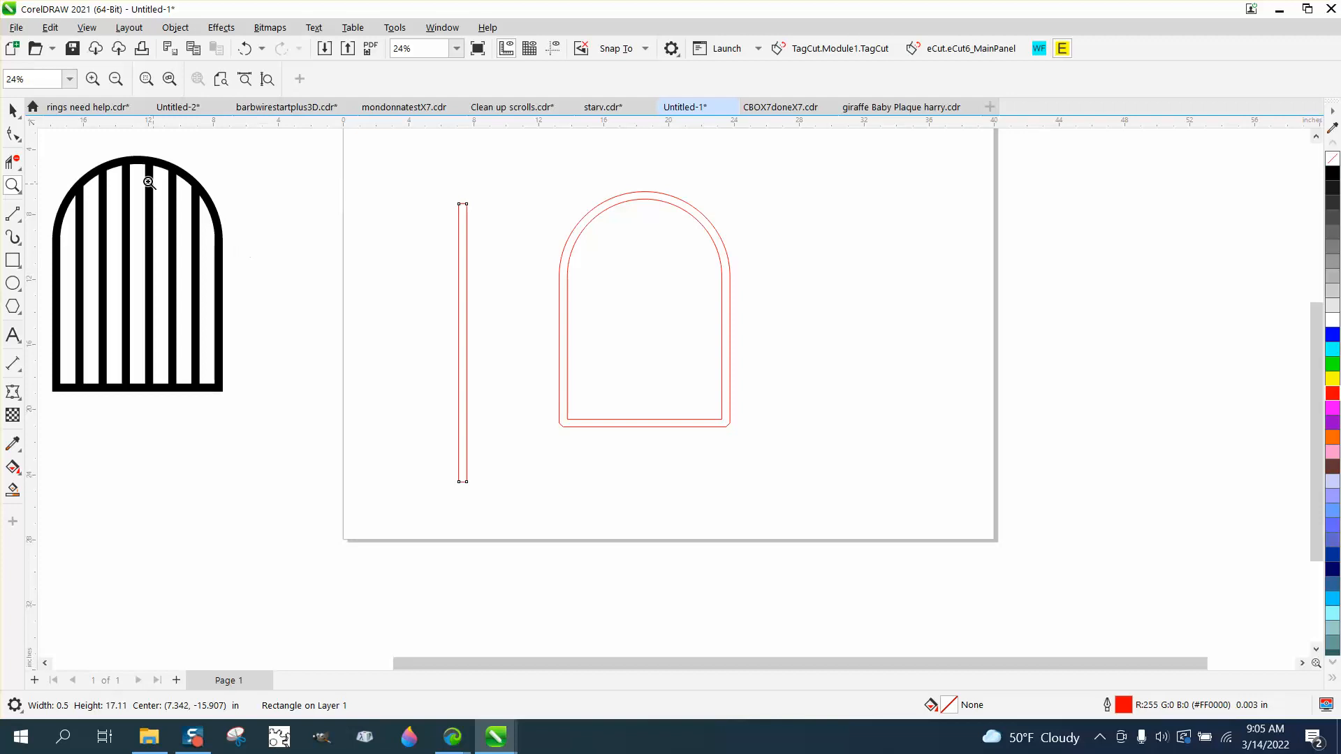
{"action": "left_click", "coordinate": [13, 110]}
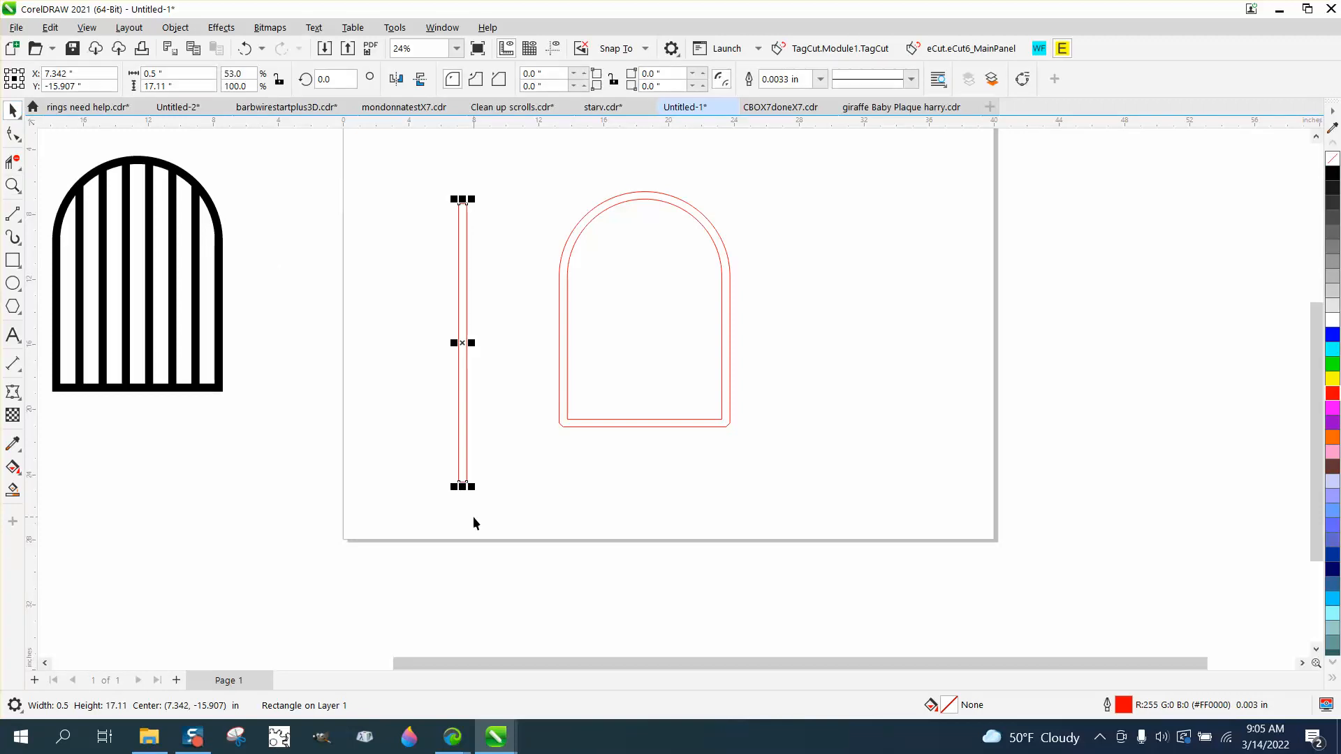
{"action": "left_click_drag", "start_coordinate": [459, 487], "coordinate": [516, 461]}
Try to square the arched frame's rounded lower corners by applying mitered corners to its outline.
{"action": "left_click", "coordinate": [578, 426]}
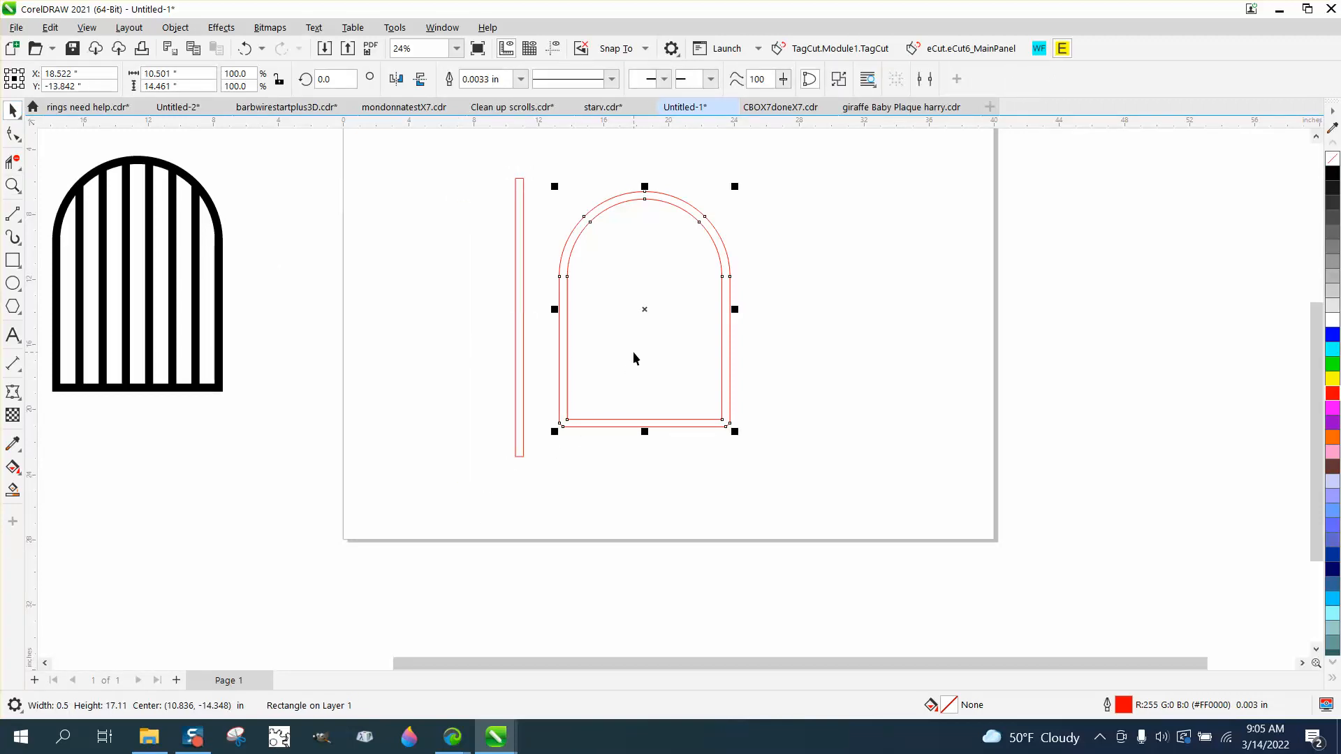
{"action": "key", "text": "F12"}
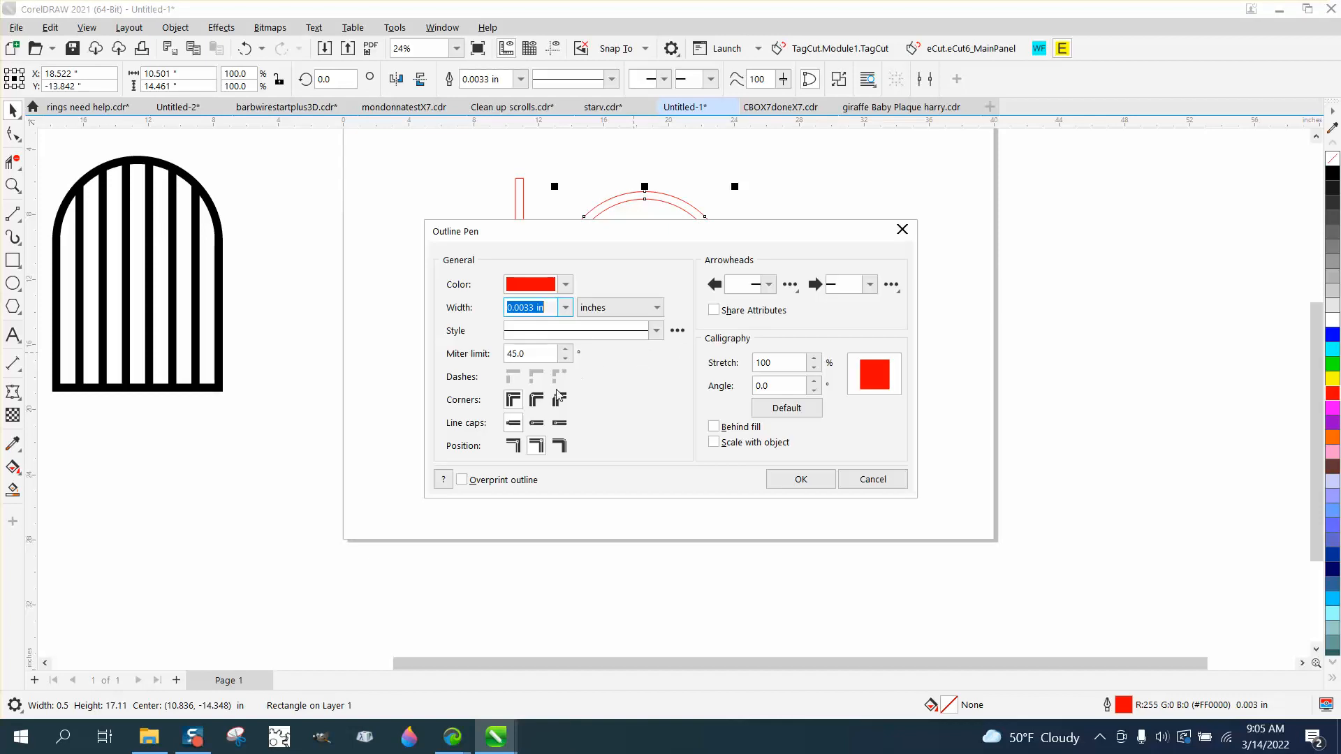
{"action": "left_click", "coordinate": [514, 400]}
{"action": "left_click", "coordinate": [796, 479]}
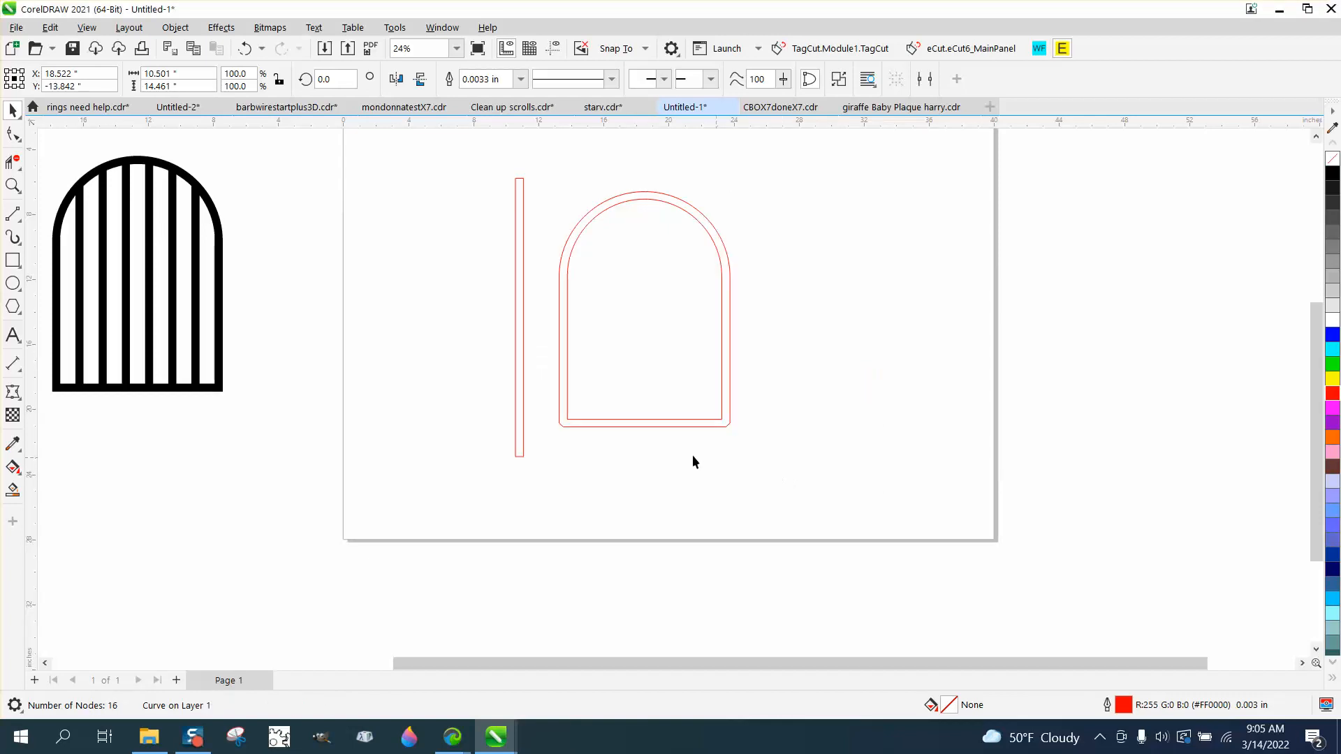
Undo the corner change, the bar, the outline conversion and the 0.5 in outline, back to the plain thin-outlined arch.
{"action": "left_click", "coordinate": [727, 323]}
{"action": "left_click", "coordinate": [244, 51]}
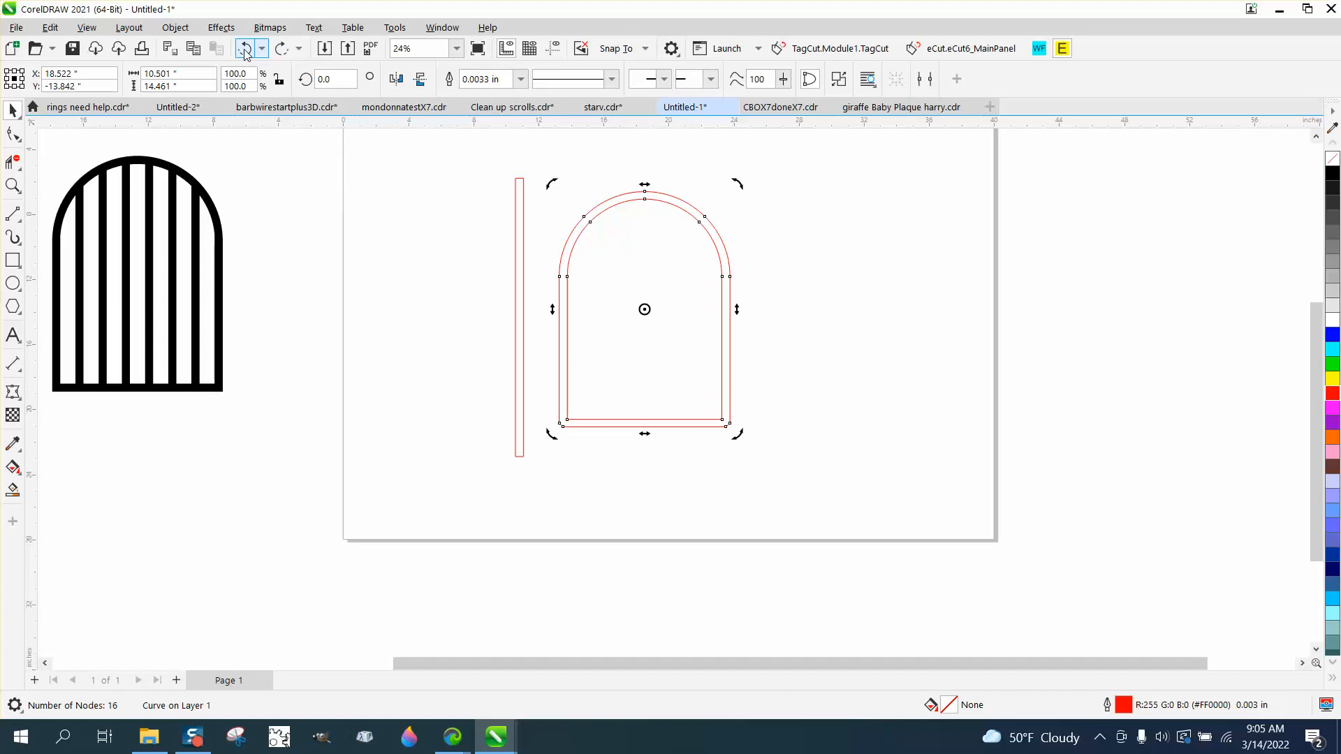
{"action": "left_click", "coordinate": [244, 50]}
{"action": "left_click", "coordinate": [244, 51]}
{"action": "left_click", "coordinate": [244, 50]}
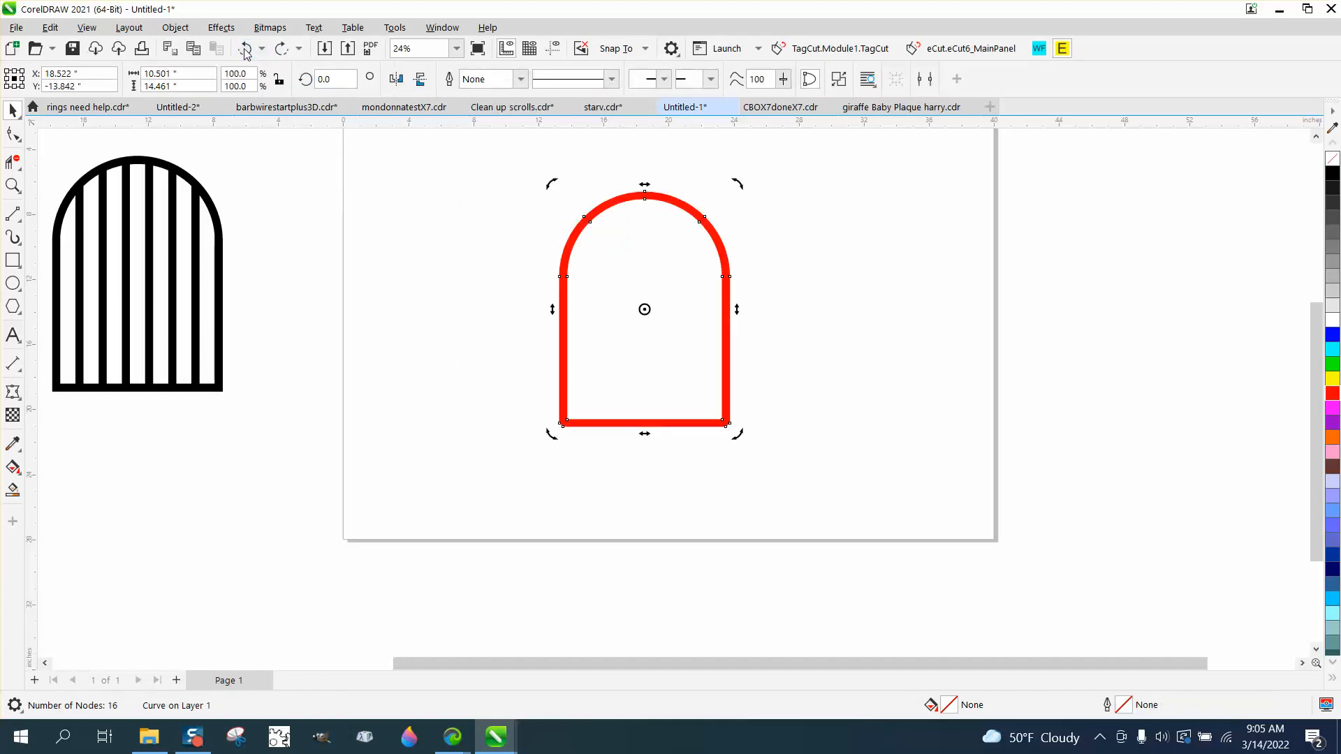
{"action": "left_click", "coordinate": [245, 50]}
{"action": "left_click", "coordinate": [244, 50]}
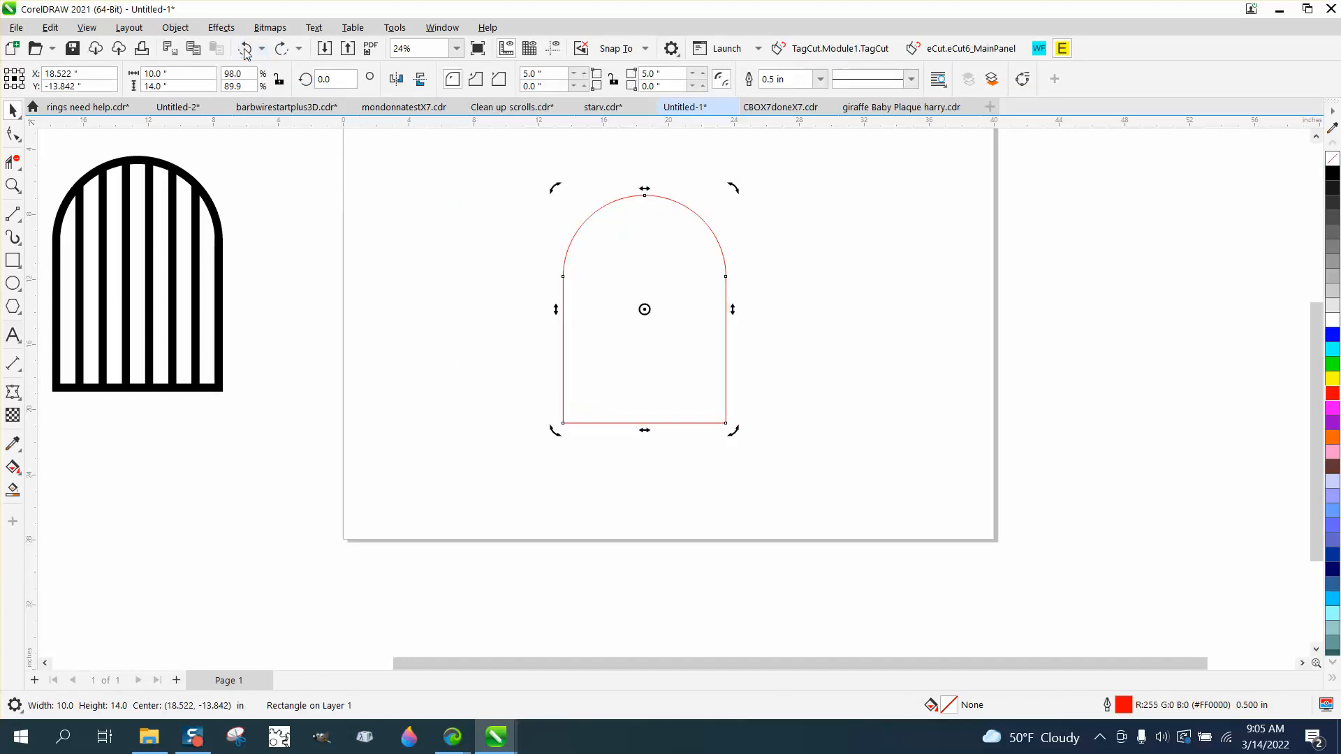
{"action": "left_click", "coordinate": [822, 80]}
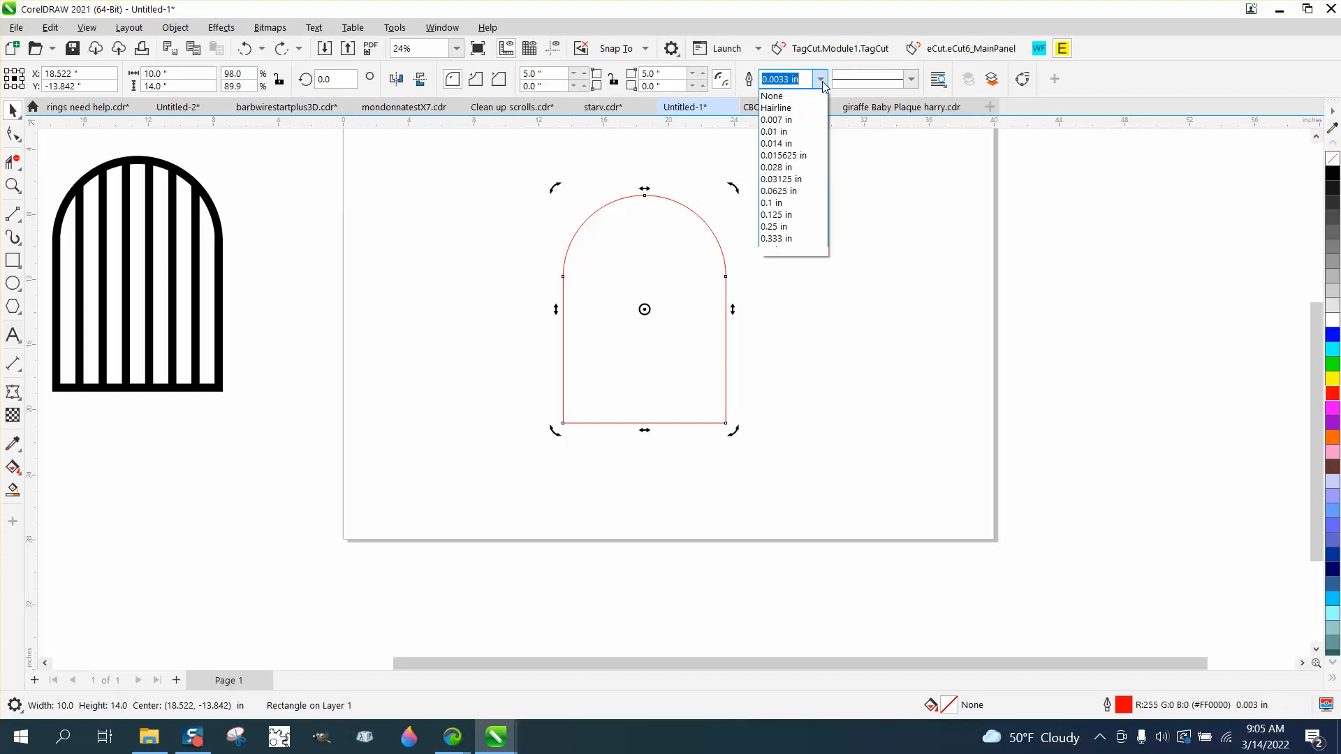
{"action": "left_click", "coordinate": [884, 195]}
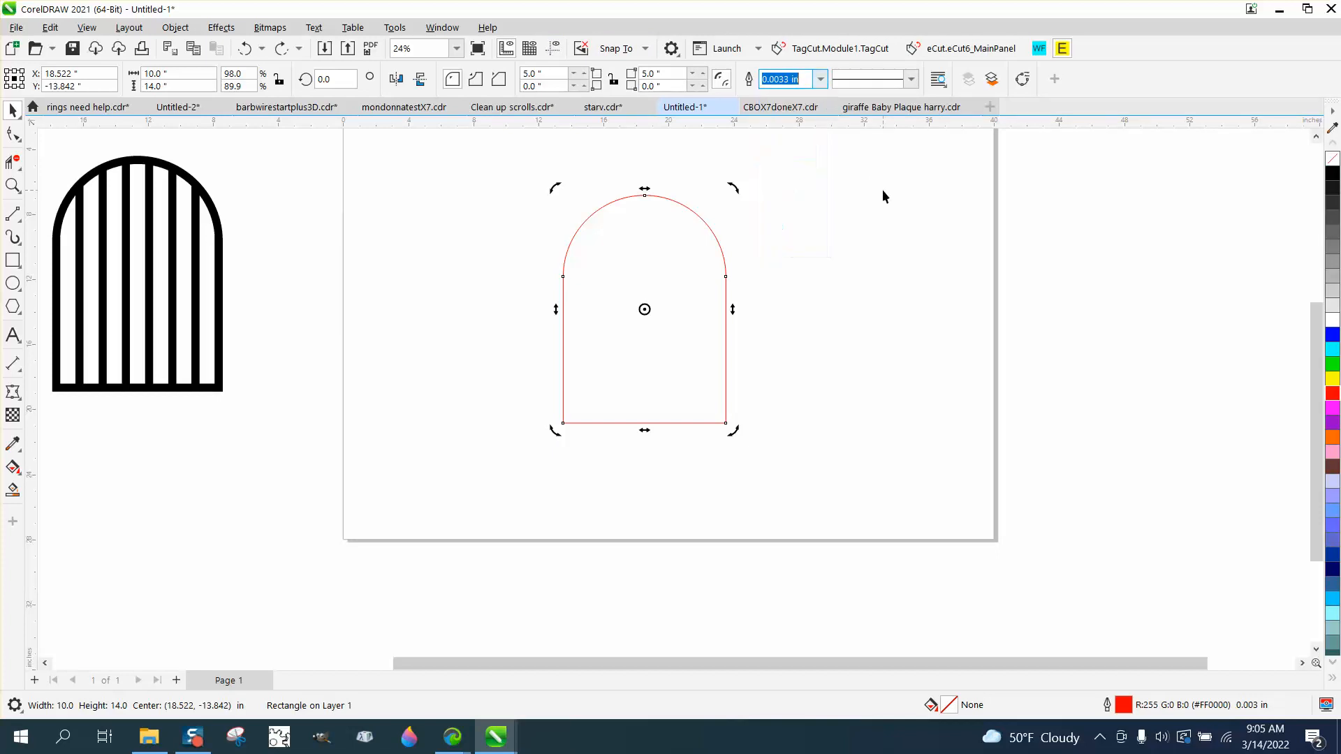
{"action": "left_click", "coordinate": [766, 233]}
Give the arch's outline mitered corners and a width of 0.5 in.
{"action": "left_click", "coordinate": [719, 244]}
{"action": "key", "text": "F12"}
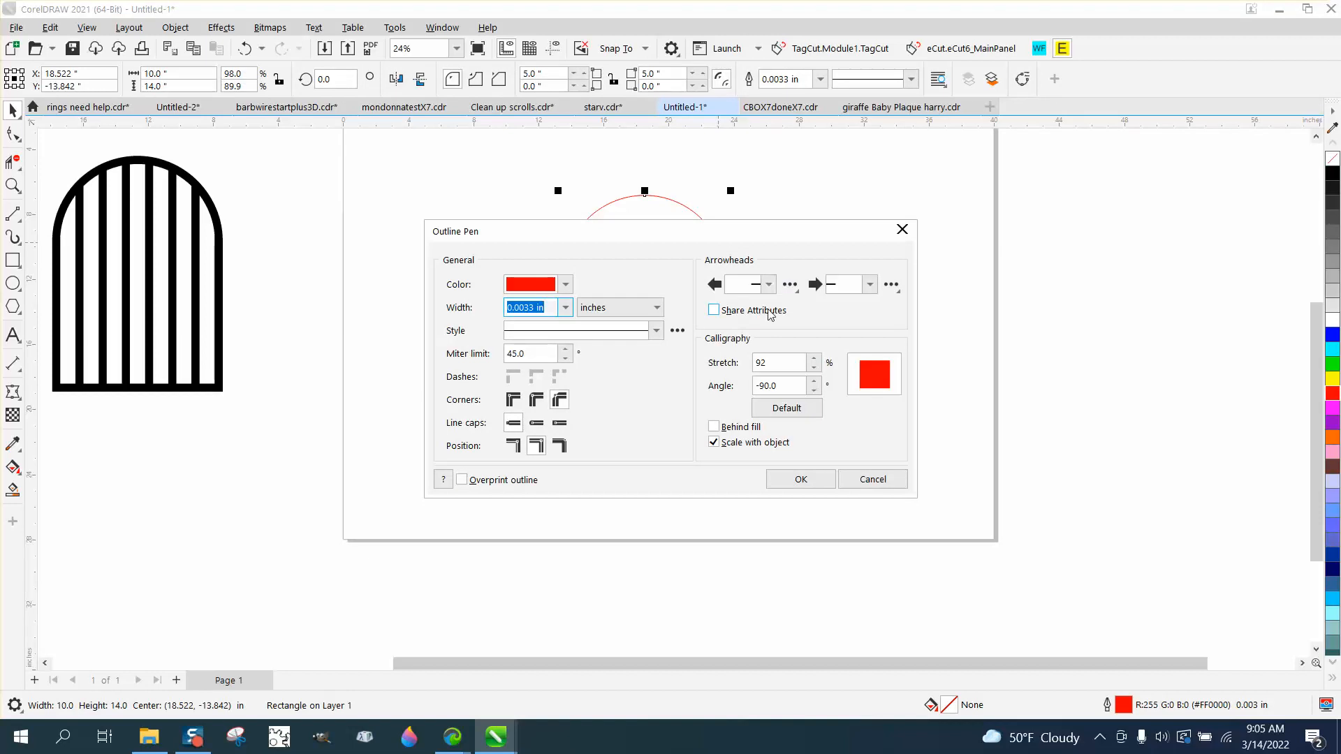
{"action": "left_click", "coordinate": [511, 402]}
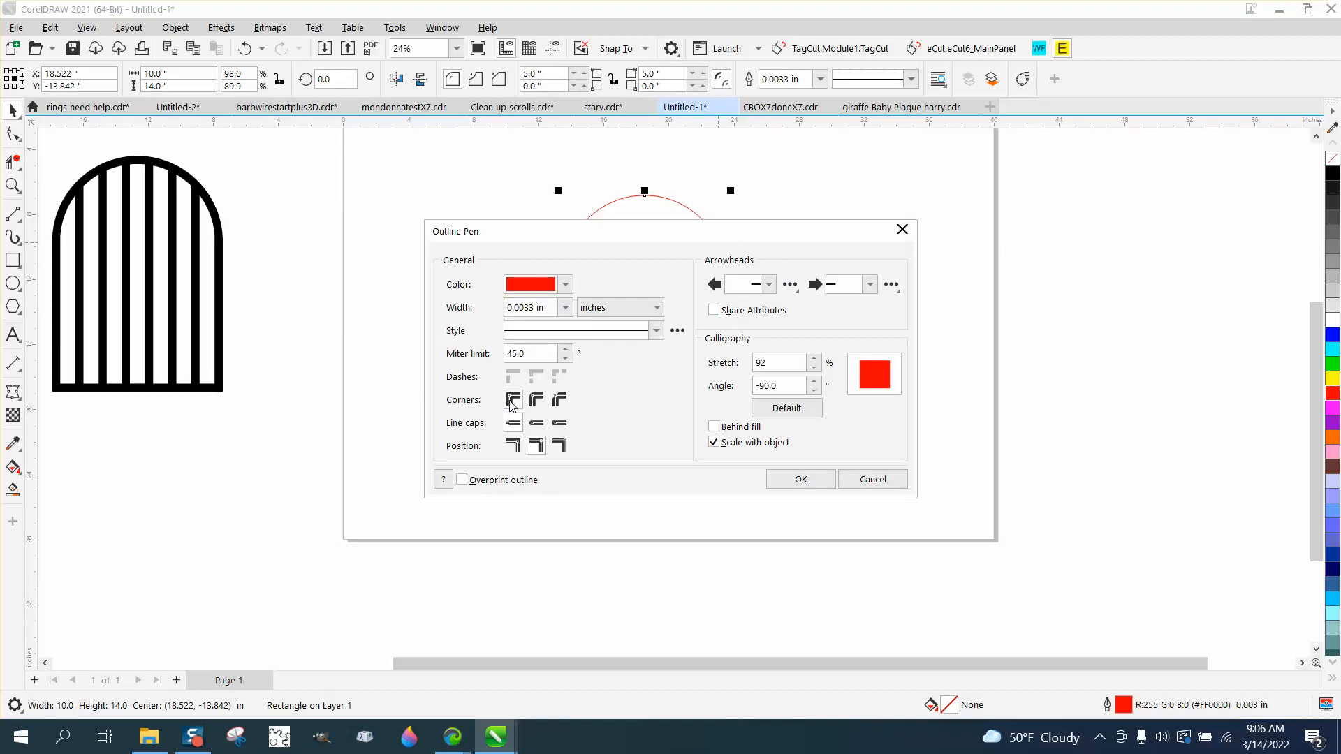
{"action": "left_click", "coordinate": [550, 311]}
{"action": "left_click", "coordinate": [564, 308]}
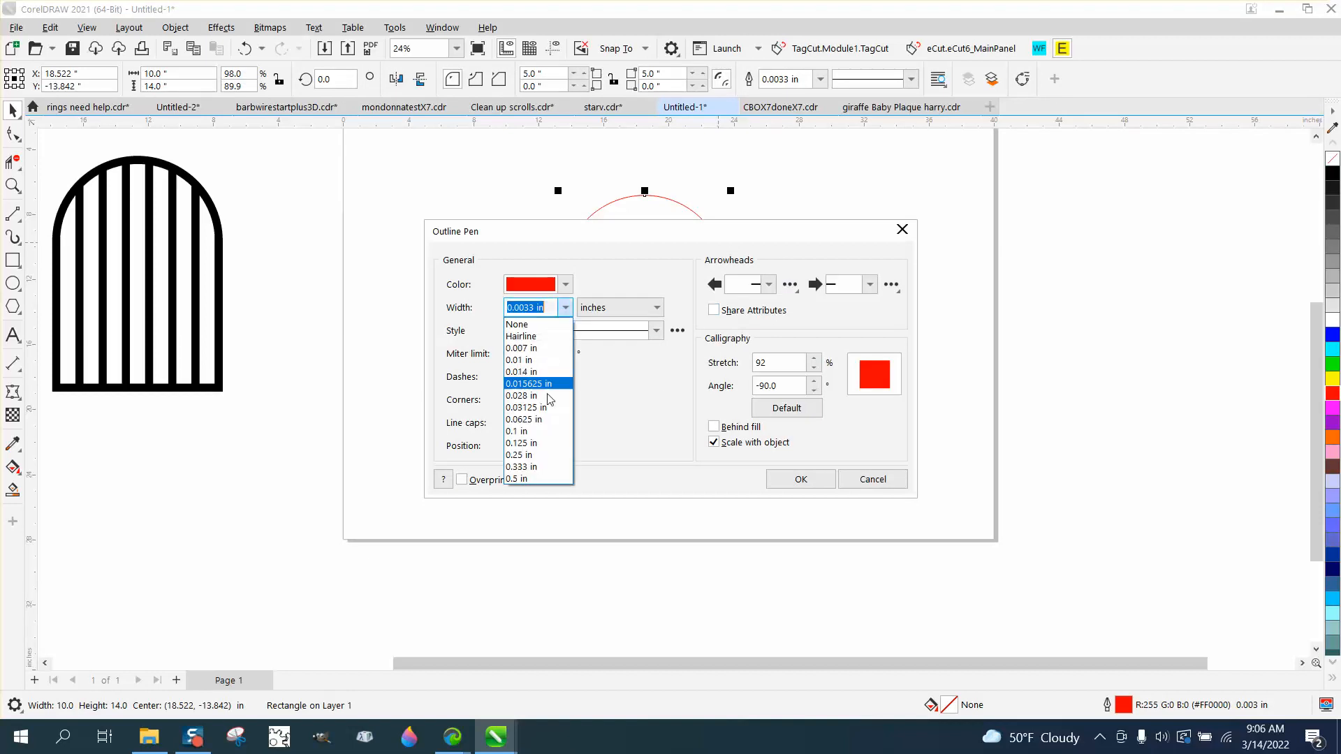
{"action": "left_click", "coordinate": [537, 476]}
{"action": "left_click", "coordinate": [789, 484]}
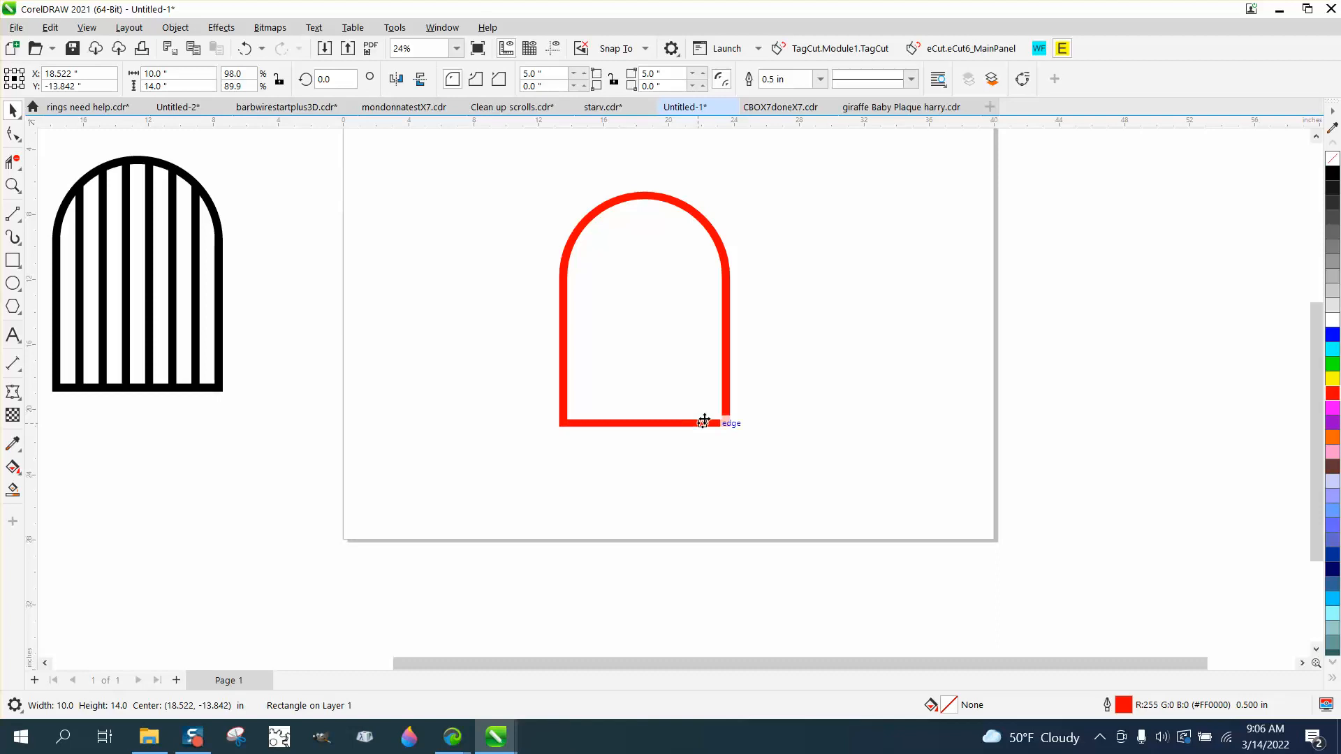
Convert the arch's outline to an object and give it no fill and a thin red outline.
{"action": "left_click", "coordinate": [175, 27]}
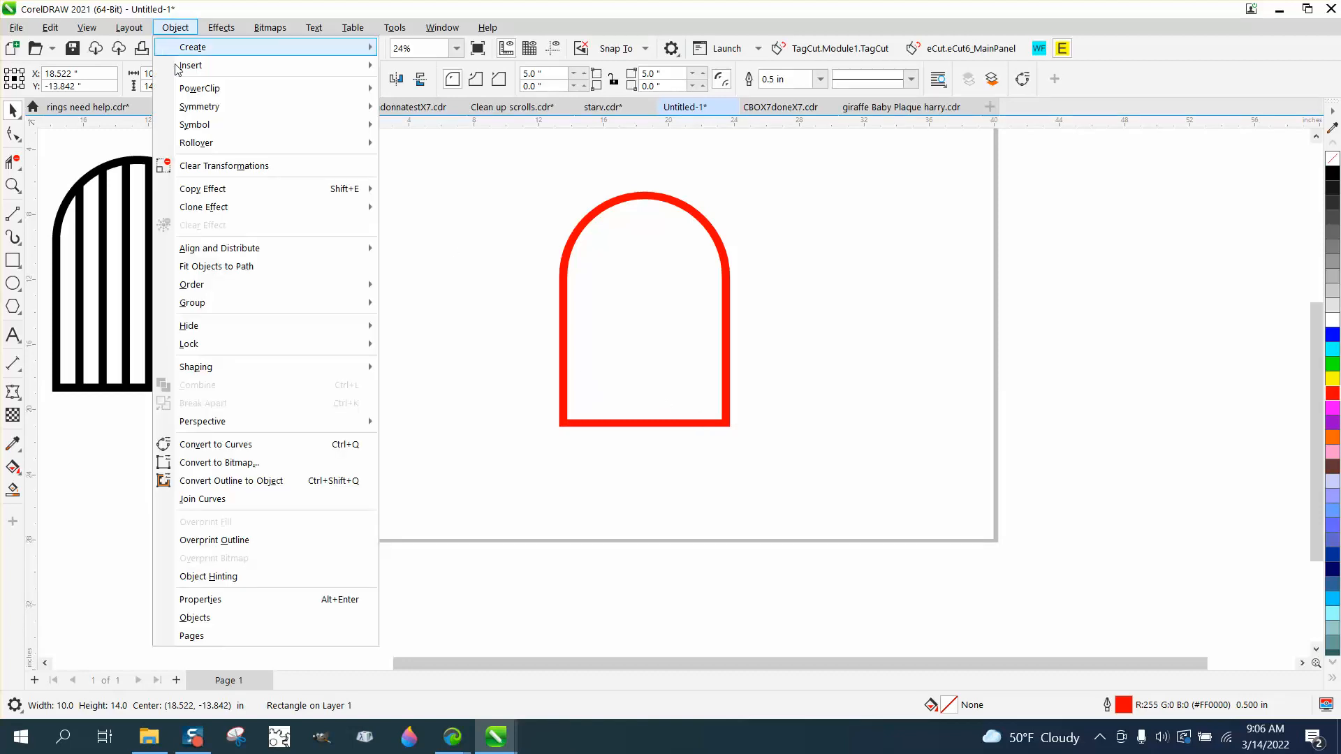
{"action": "left_click", "coordinate": [232, 481]}
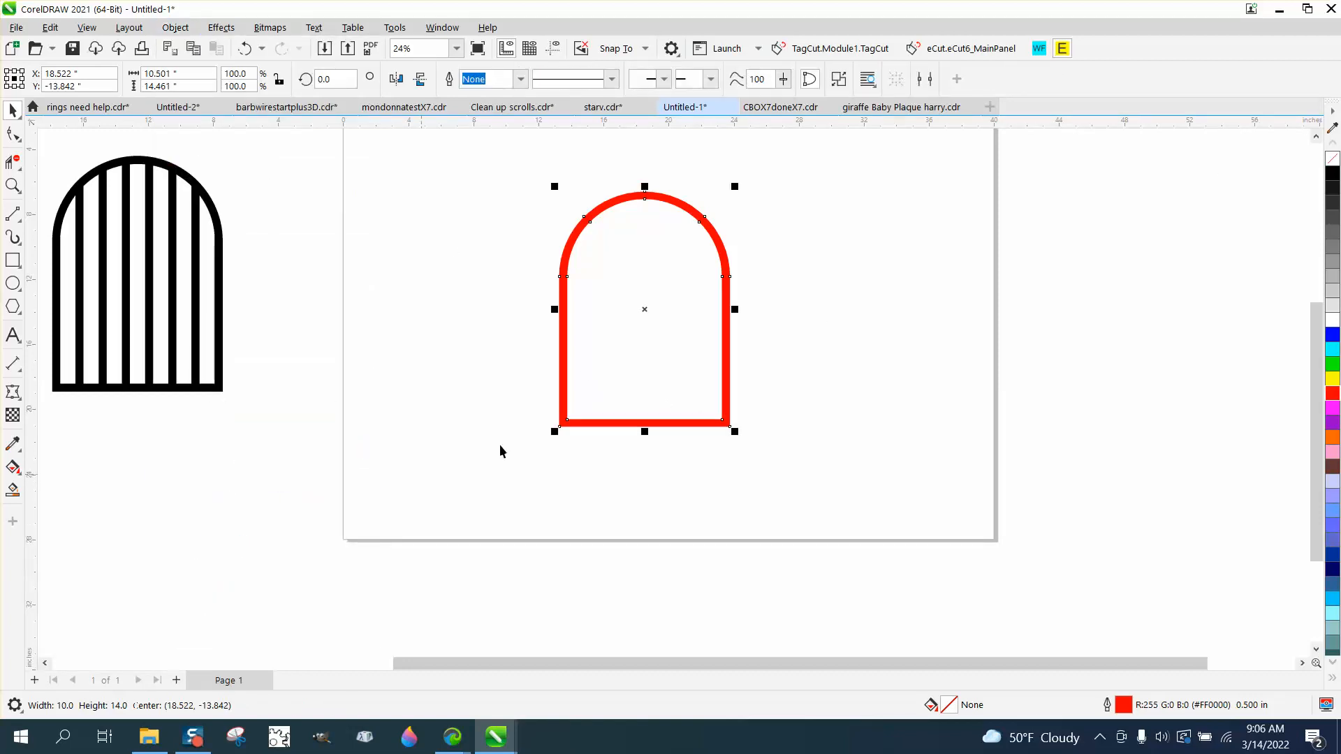
{"action": "left_click", "coordinate": [1332, 161]}
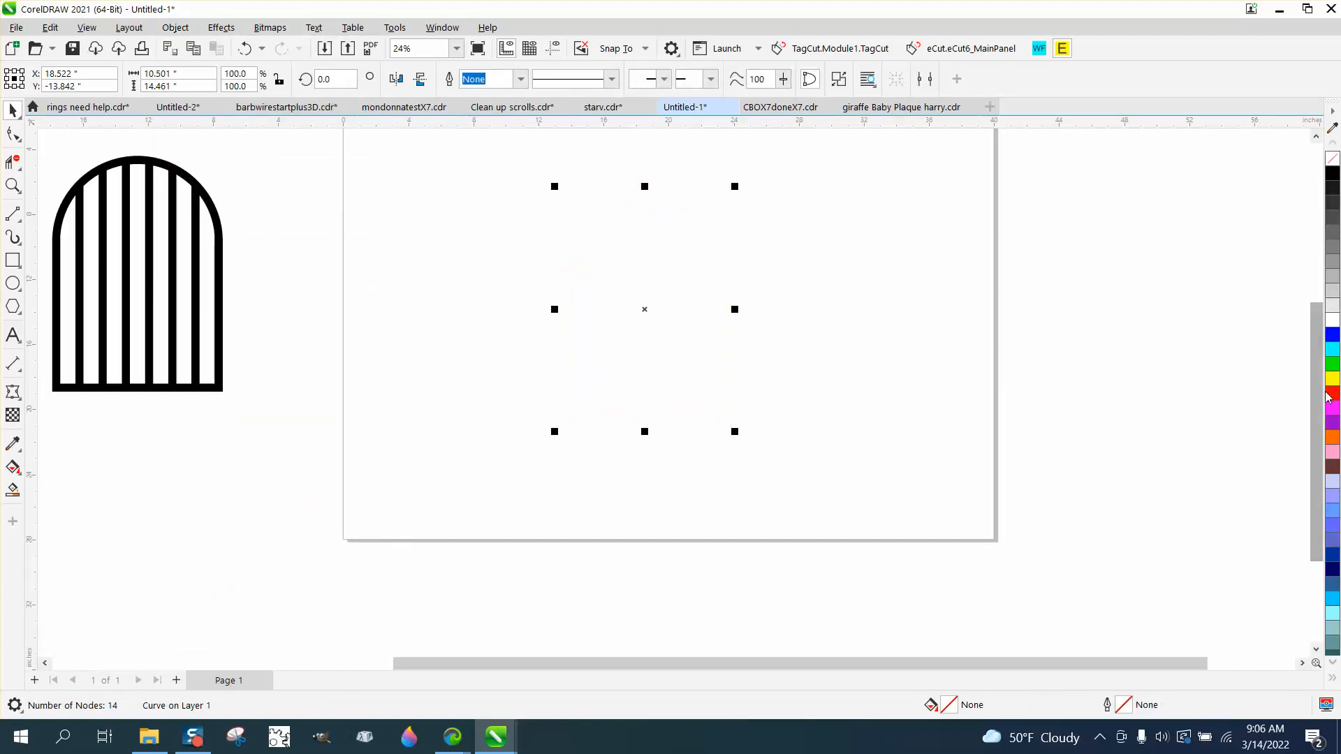
{"action": "right_click", "coordinate": [1332, 393]}
Draw a vertical bar about 16.3 in tall beside the arched frame and set its width to 0.5 in.
{"action": "left_click", "coordinate": [13, 260]}
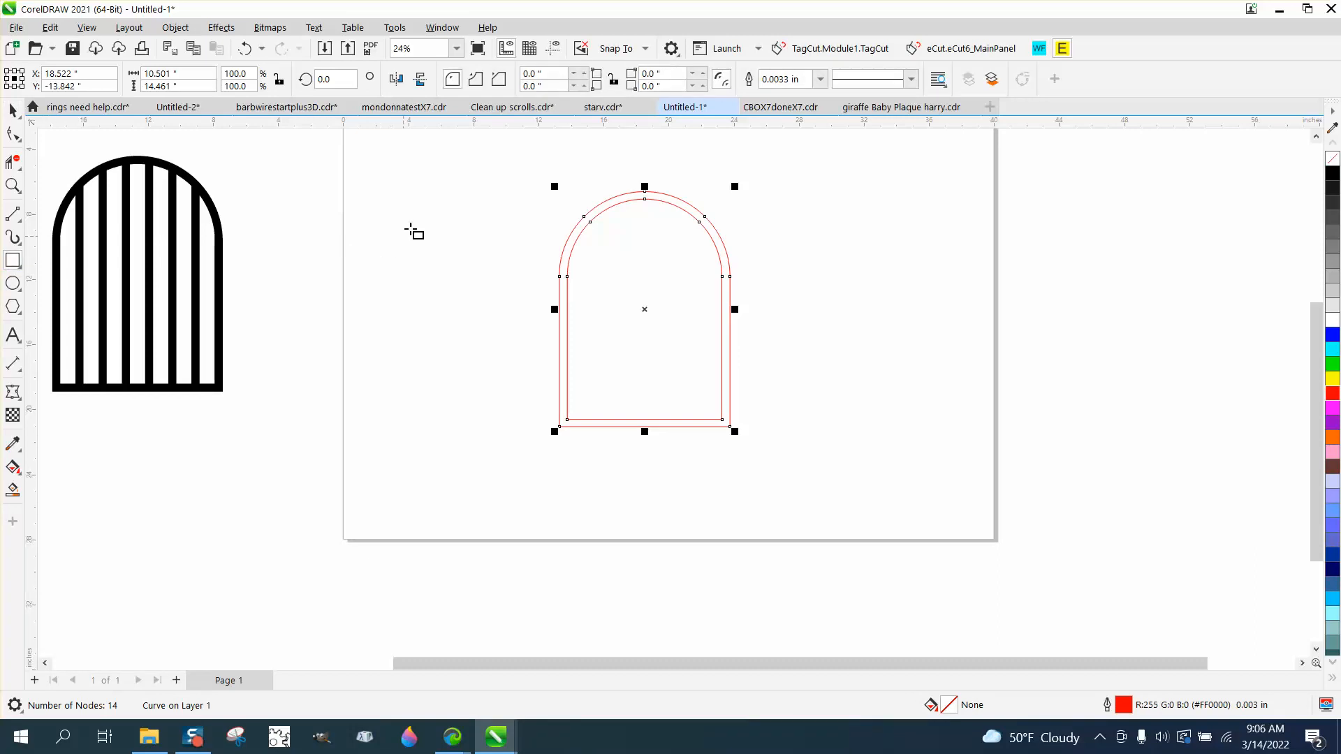
{"action": "left_click_drag", "start_coordinate": [454, 179], "coordinate": [465, 445]}
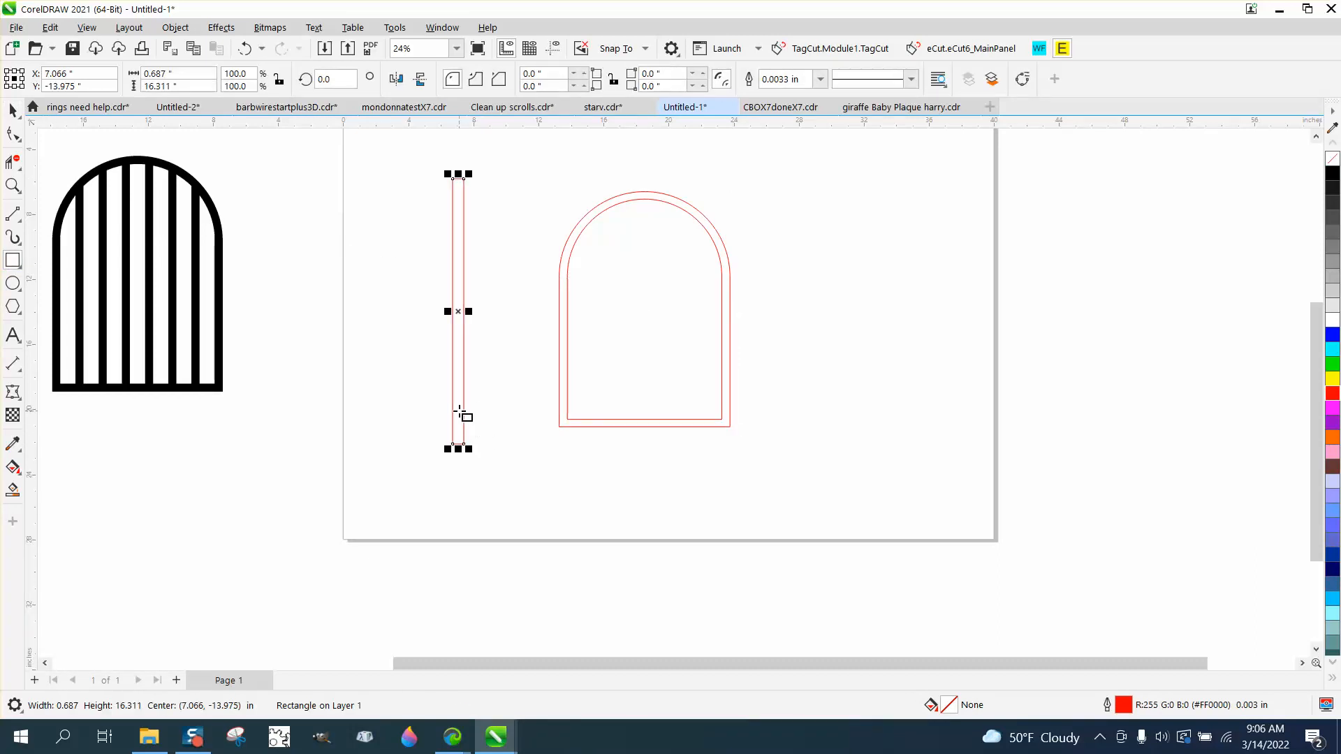
{"action": "double_click", "coordinate": [157, 74]}
{"action": "type", "text": ".5"}
{"action": "key", "text": "Return"}
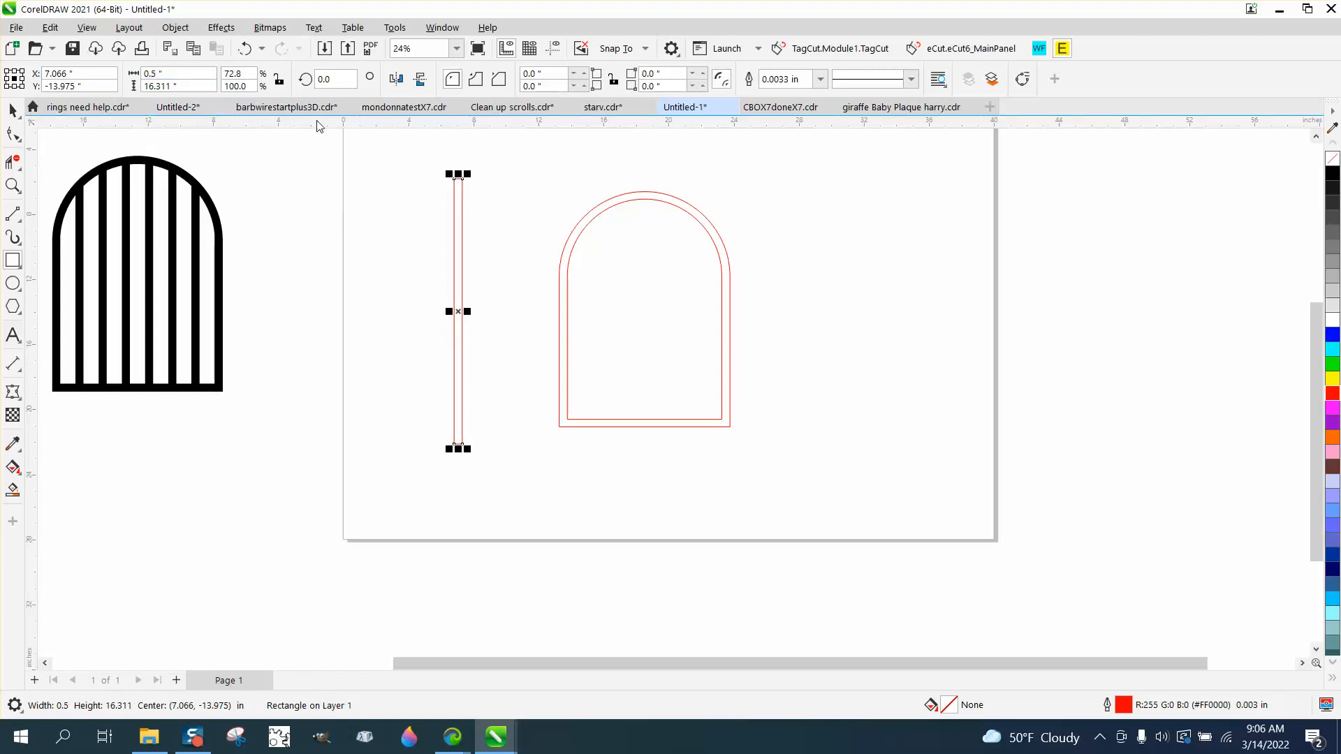
Snap the bar onto the frame's left side and place a copy of it on the right side.
{"action": "left_click", "coordinate": [14, 111]}
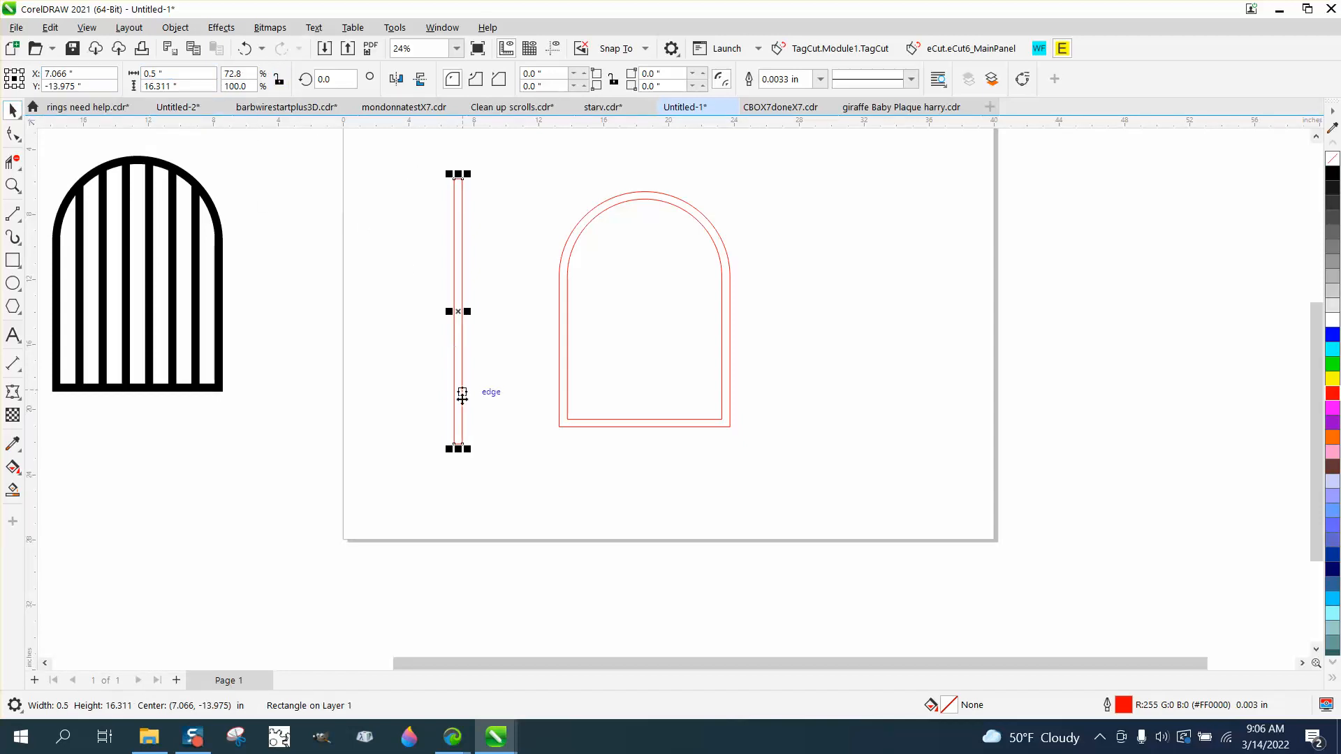
{"action": "left_click_drag", "start_coordinate": [454, 446], "coordinate": [559, 422]}
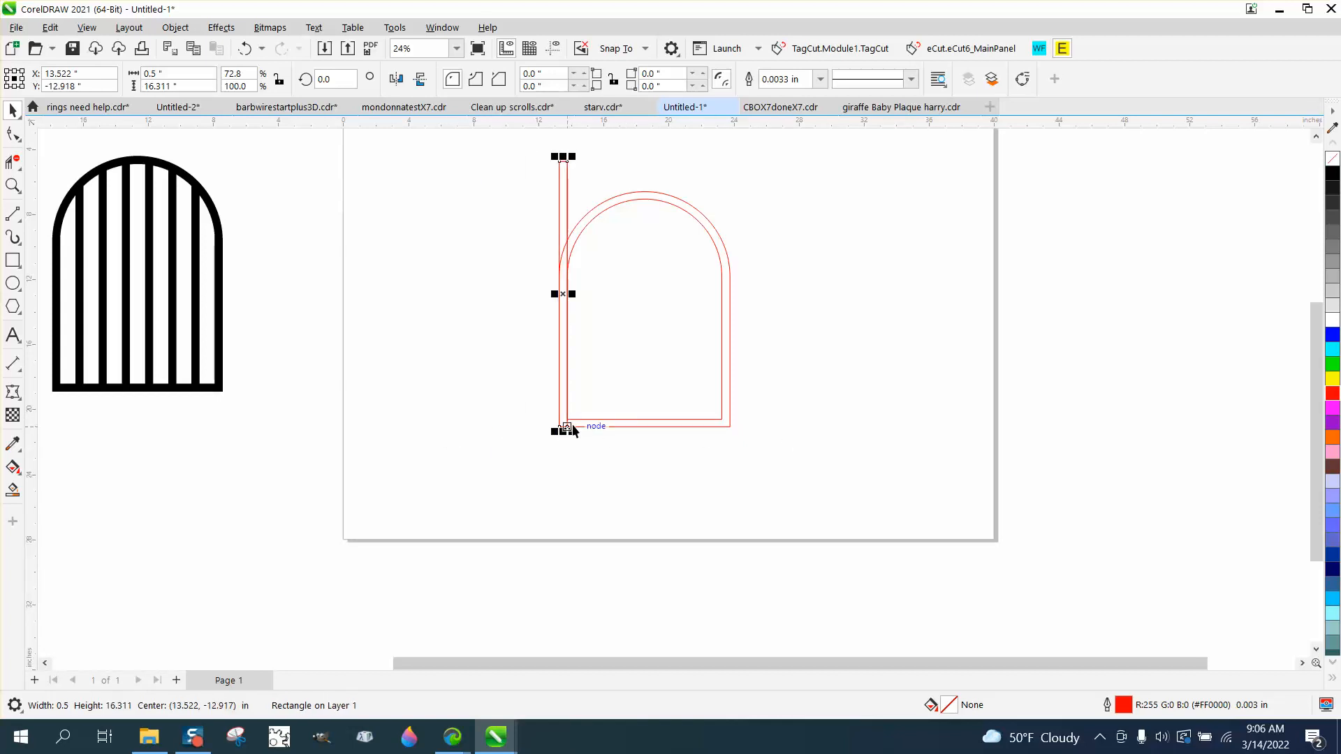
{"action": "left_click_drag", "start_coordinate": [566, 427], "coordinate": [729, 427]}
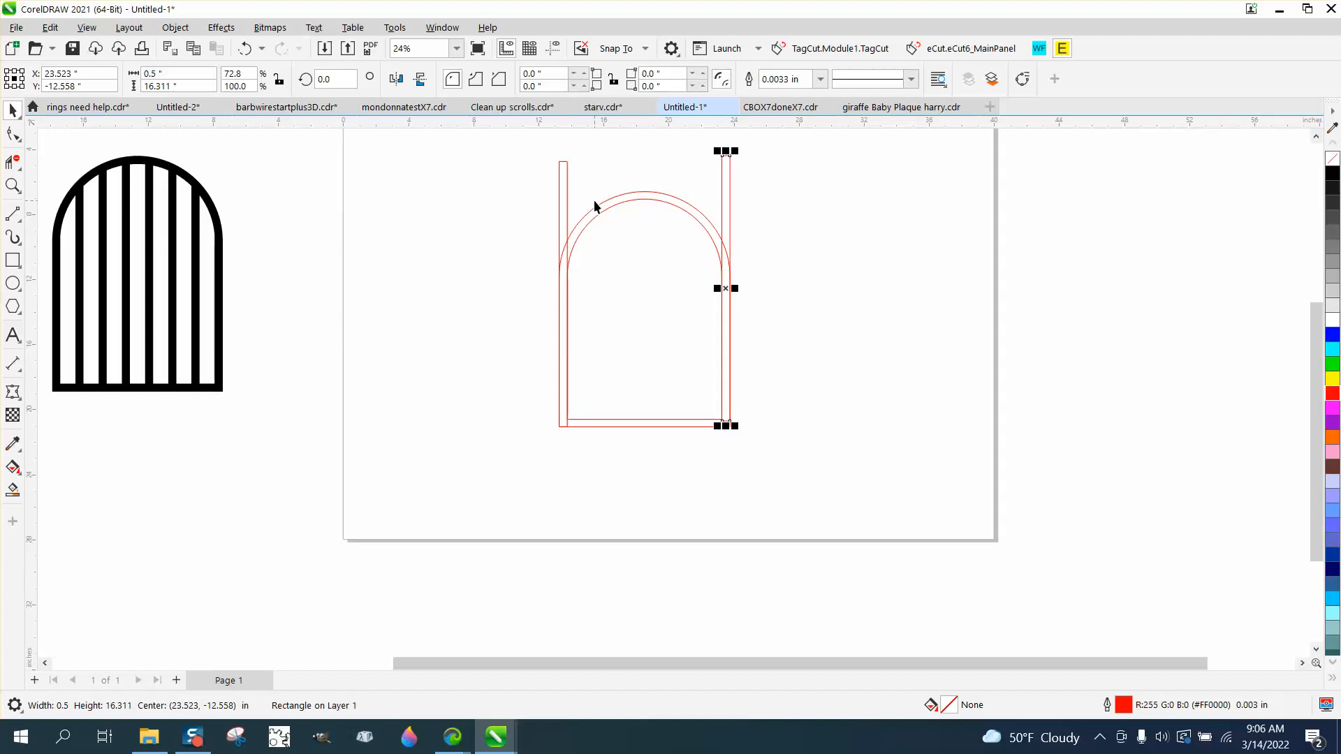
Blend the two side bars with 6 intermediate bars across the arch.
{"action": "left_click", "coordinate": [563, 181], "text": "shift"}
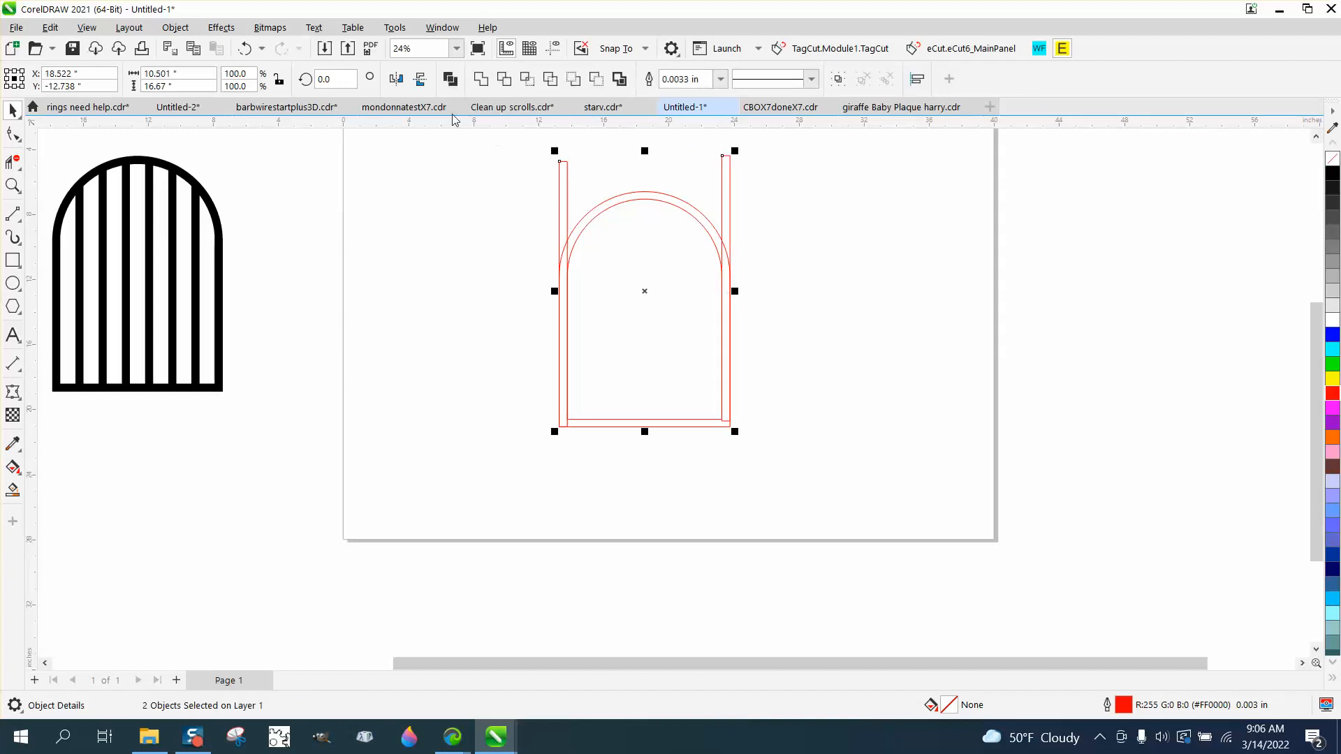
{"action": "left_click", "coordinate": [220, 27]}
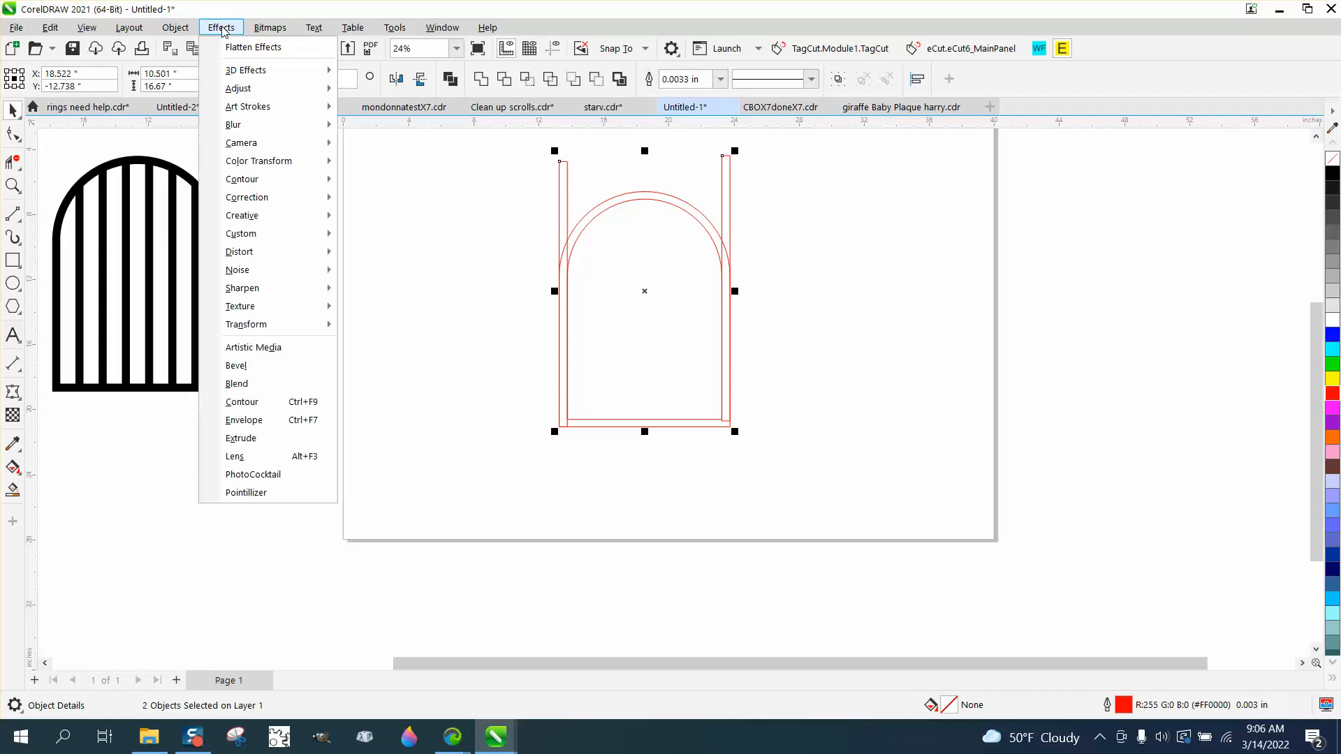
{"action": "left_click", "coordinate": [265, 382]}
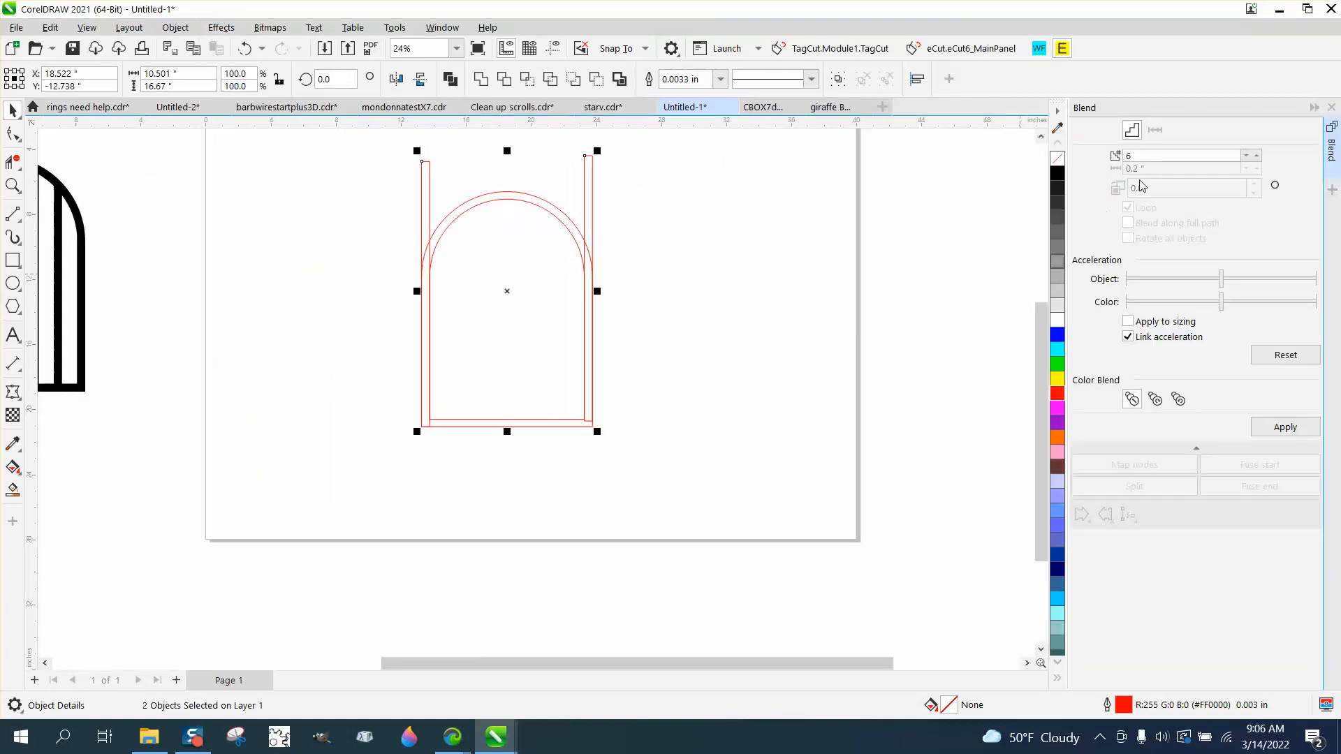
{"action": "left_click", "coordinate": [1283, 427]}
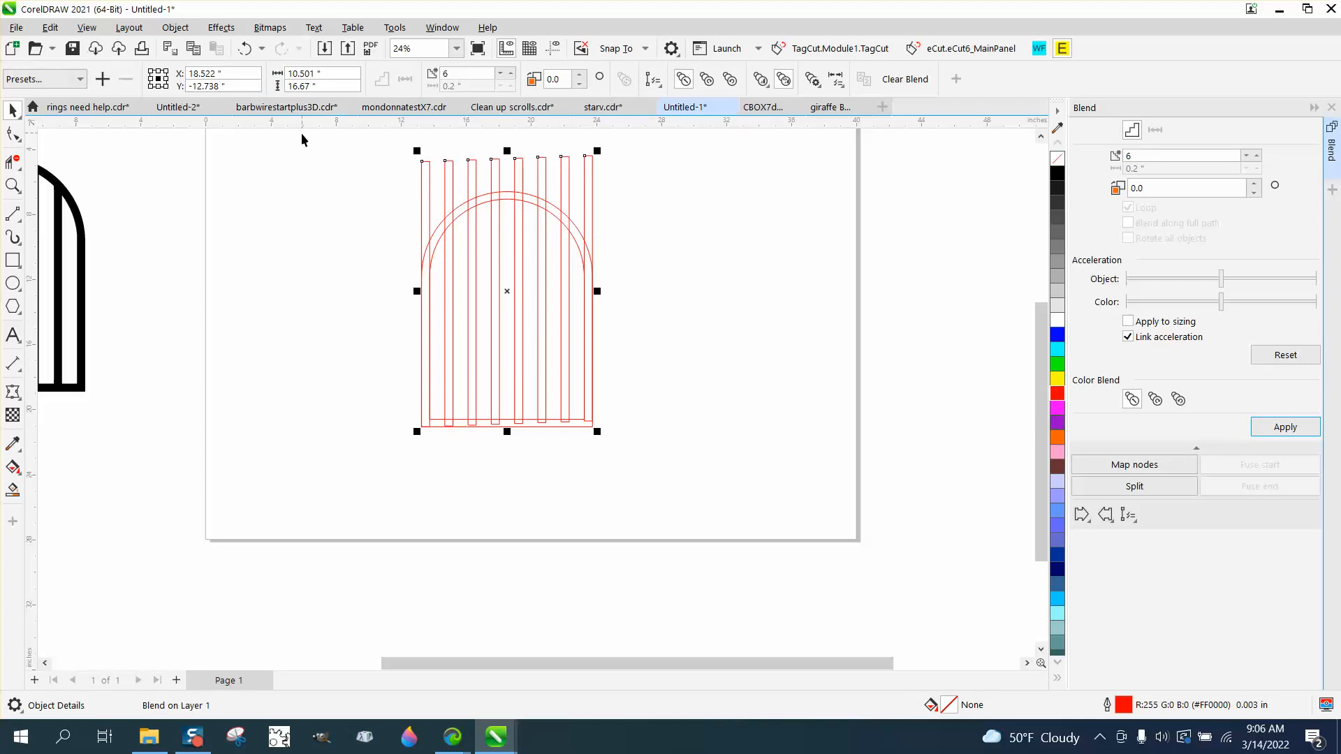
Break the bar blend apart and delete the bar segments that stick out above the arch.
{"action": "left_click", "coordinate": [175, 27]}
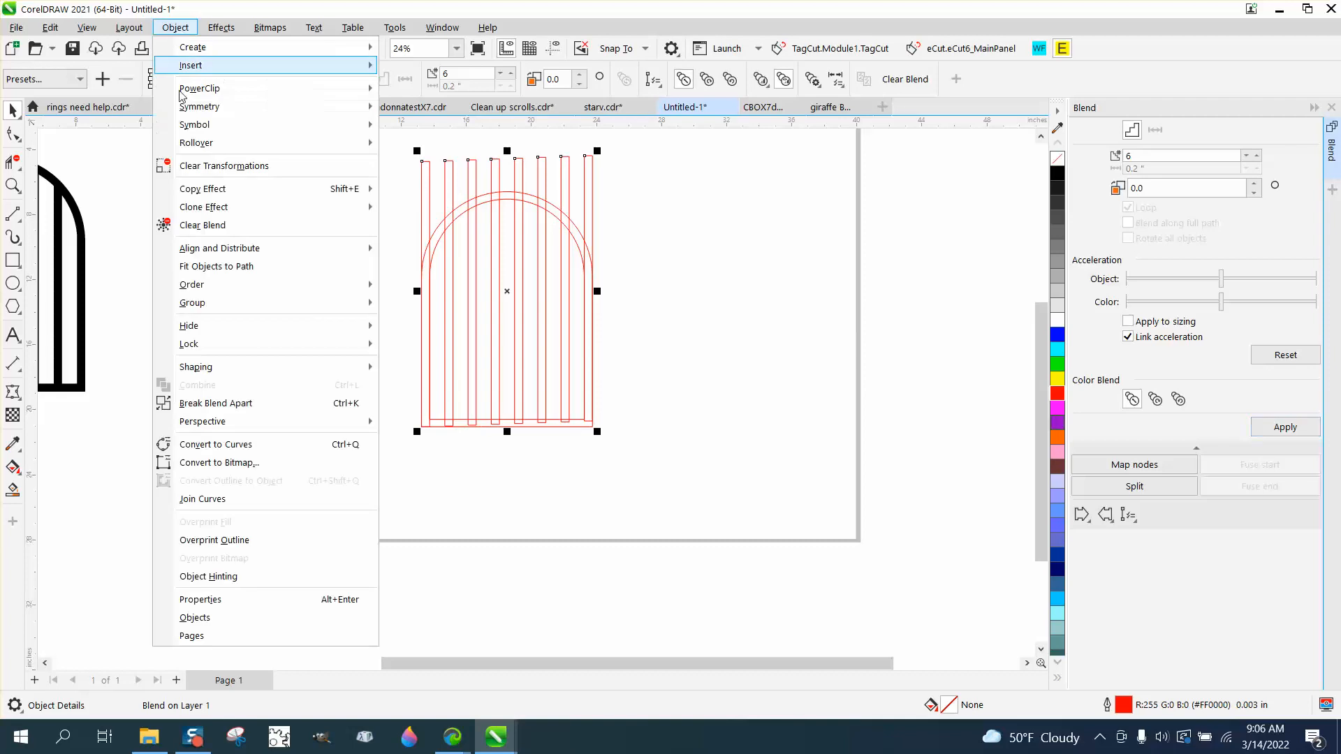
{"action": "left_click", "coordinate": [231, 404]}
{"action": "left_click", "coordinate": [12, 162]}
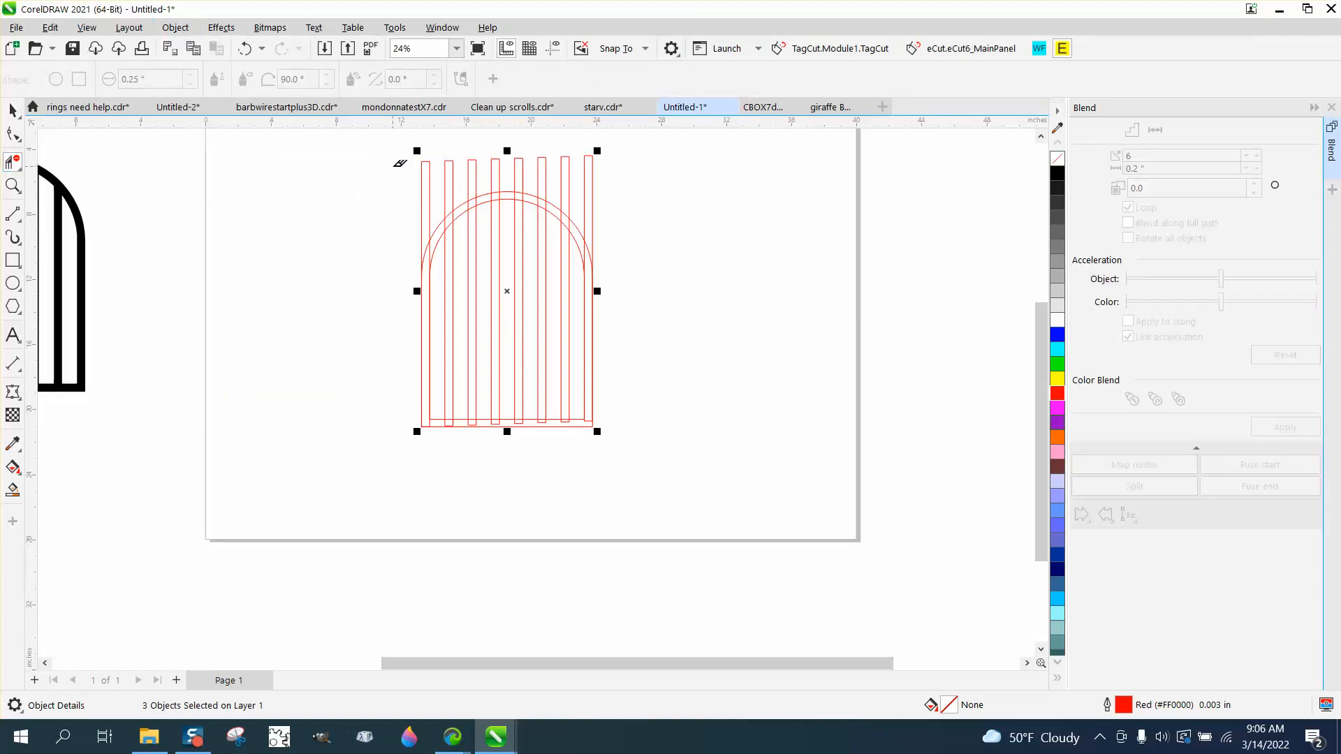
{"action": "left_click_drag", "start_coordinate": [397, 168], "coordinate": [616, 169]}
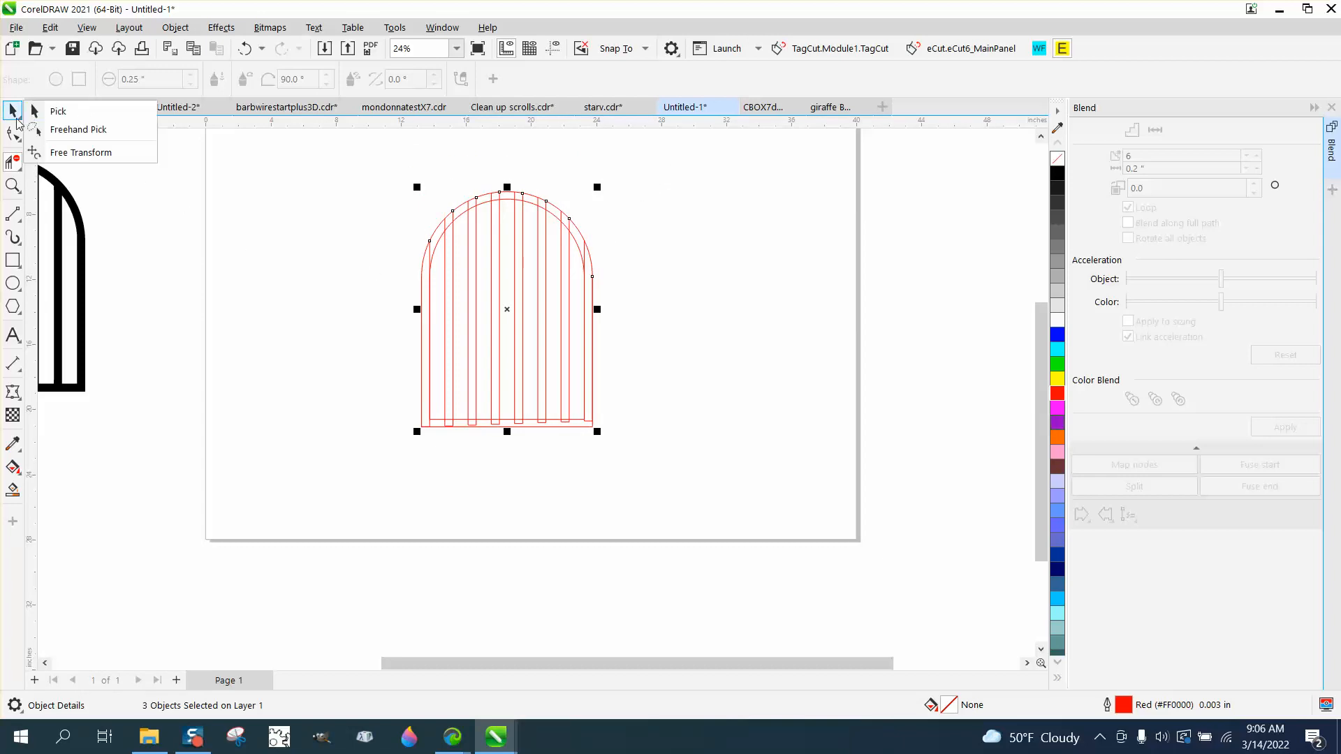
{"action": "left_click", "coordinate": [19, 138]}
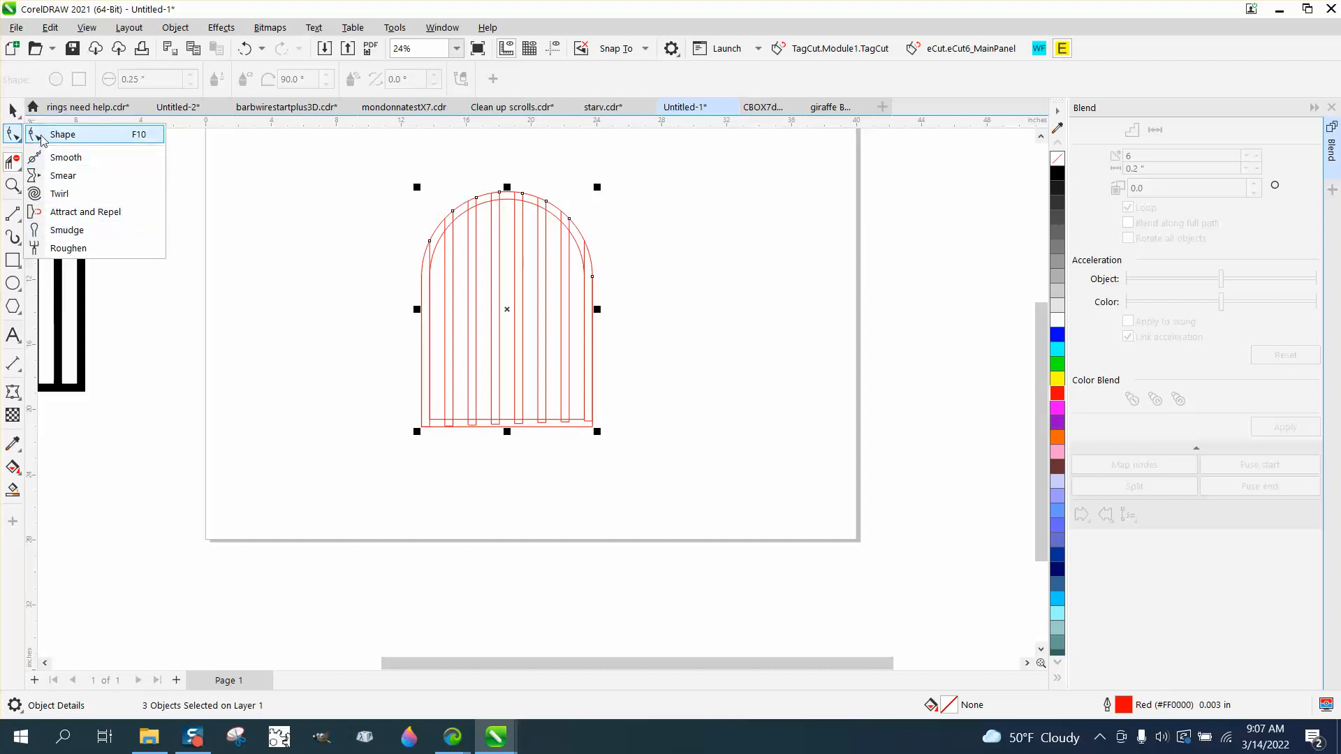
{"action": "left_click", "coordinate": [56, 111]}
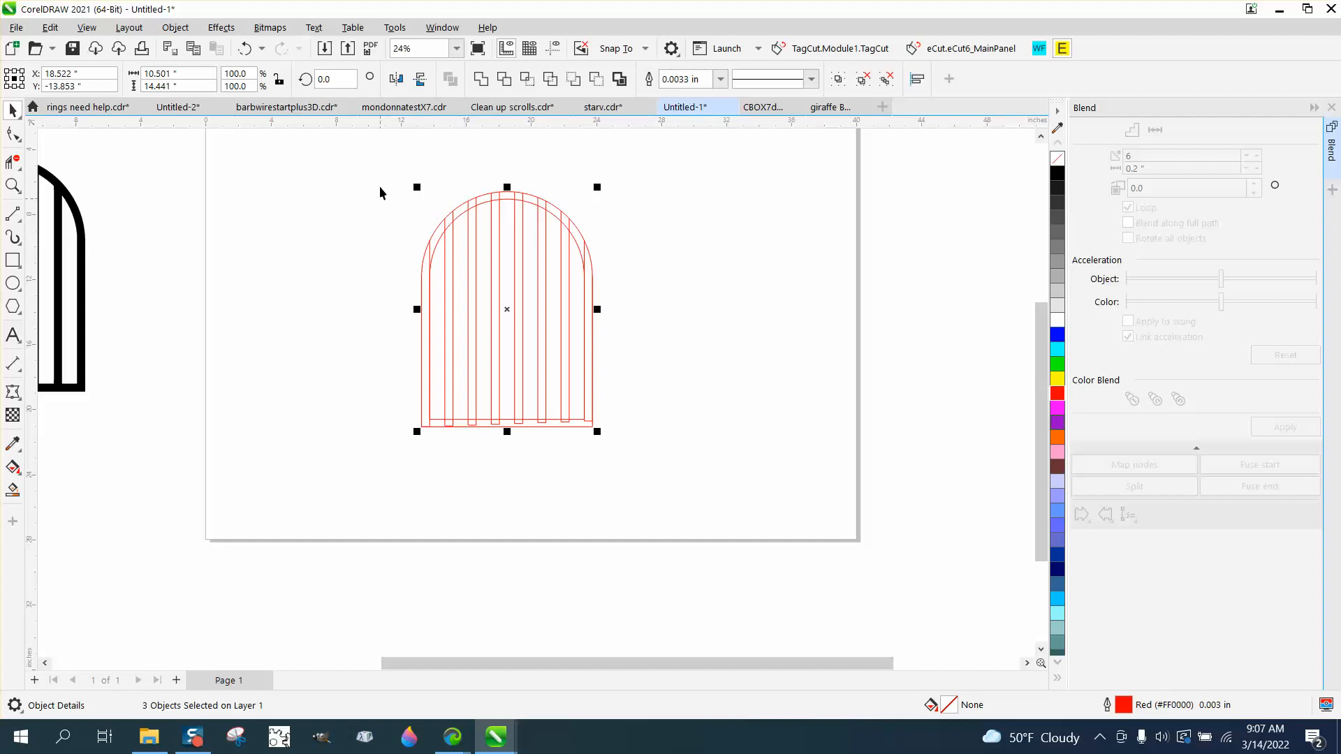
Deselect the gate shapes and set the nudge distance to 12 in.
{"action": "left_click_drag", "start_coordinate": [381, 166], "coordinate": [688, 473]}
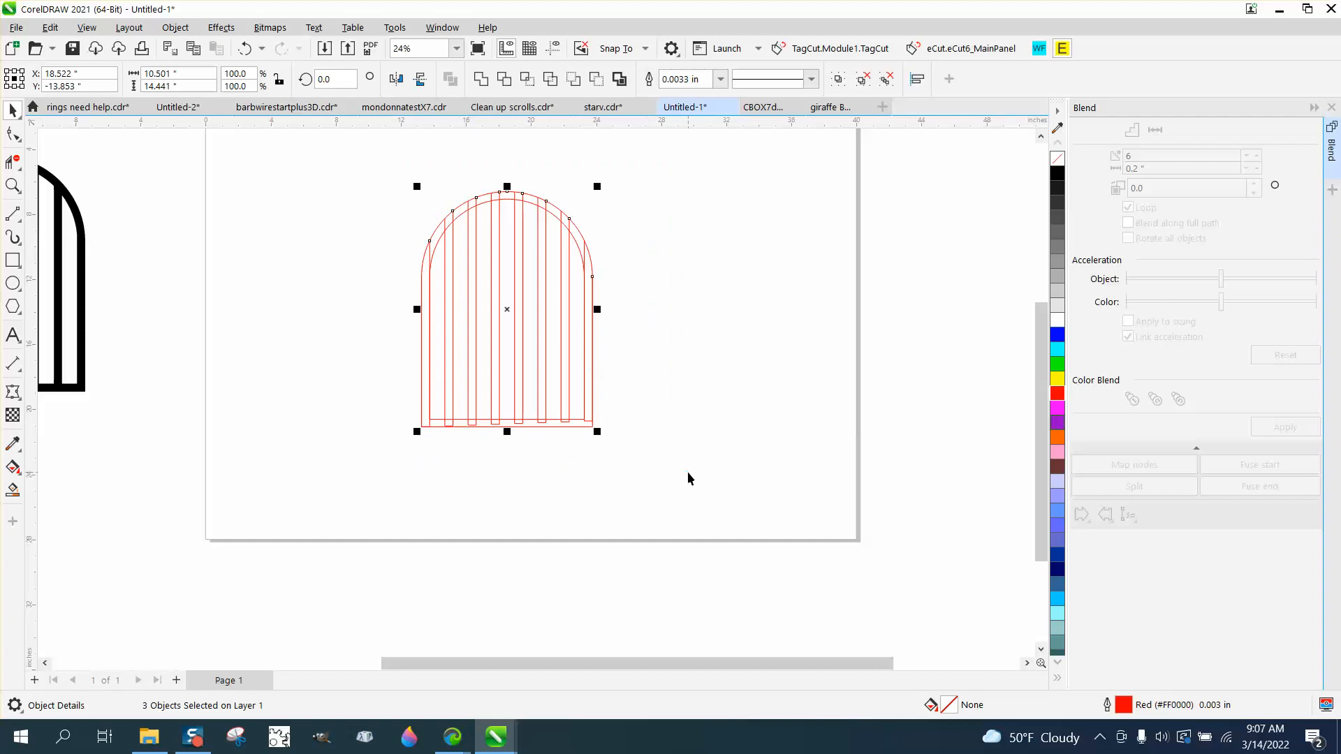
{"action": "left_click", "coordinate": [266, 179]}
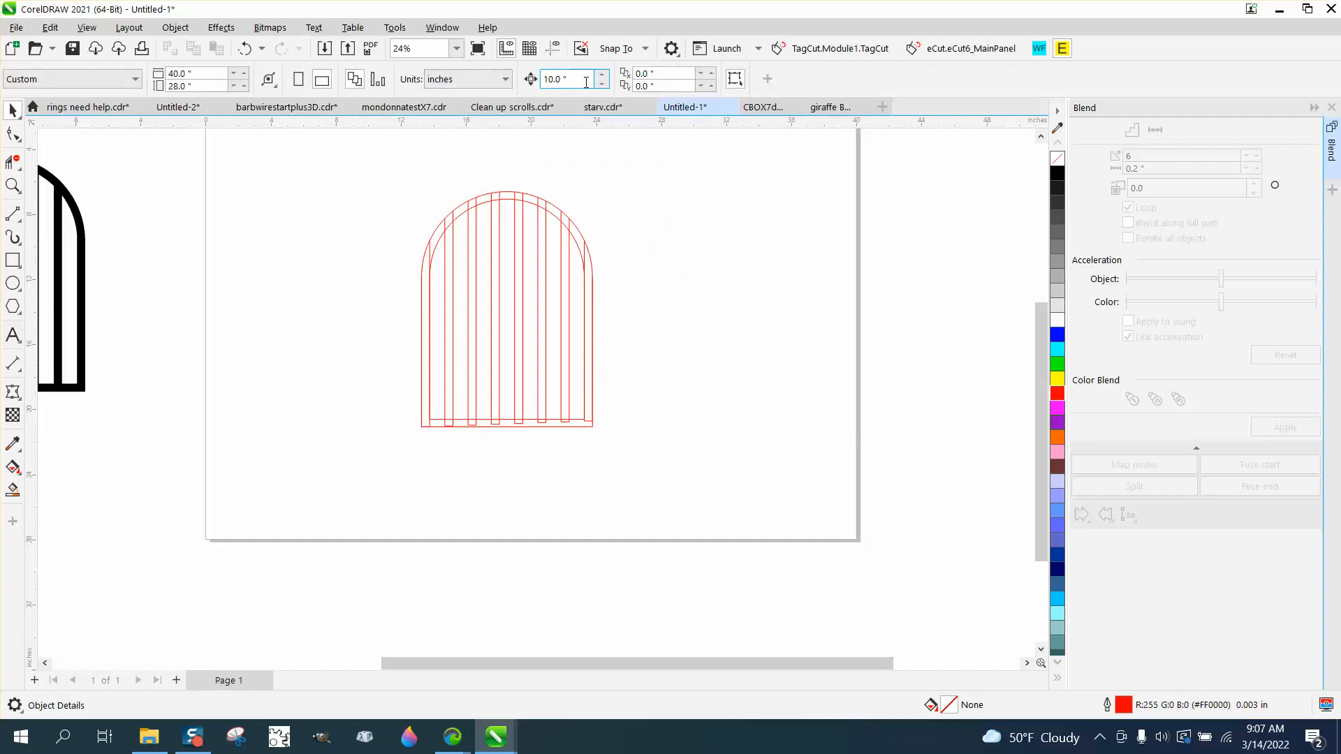
{"action": "type", "text": "12"}
Draw a rectangle about 20.1 by 19.9 in around the gate and smart-fill the area between it and the arch in black.
{"action": "left_click", "coordinate": [25, 268]}
{"action": "left_click", "coordinate": [105, 260]}
{"action": "left_click_drag", "start_coordinate": [369, 168], "coordinate": [696, 492]}
{"action": "left_click", "coordinate": [13, 492]}
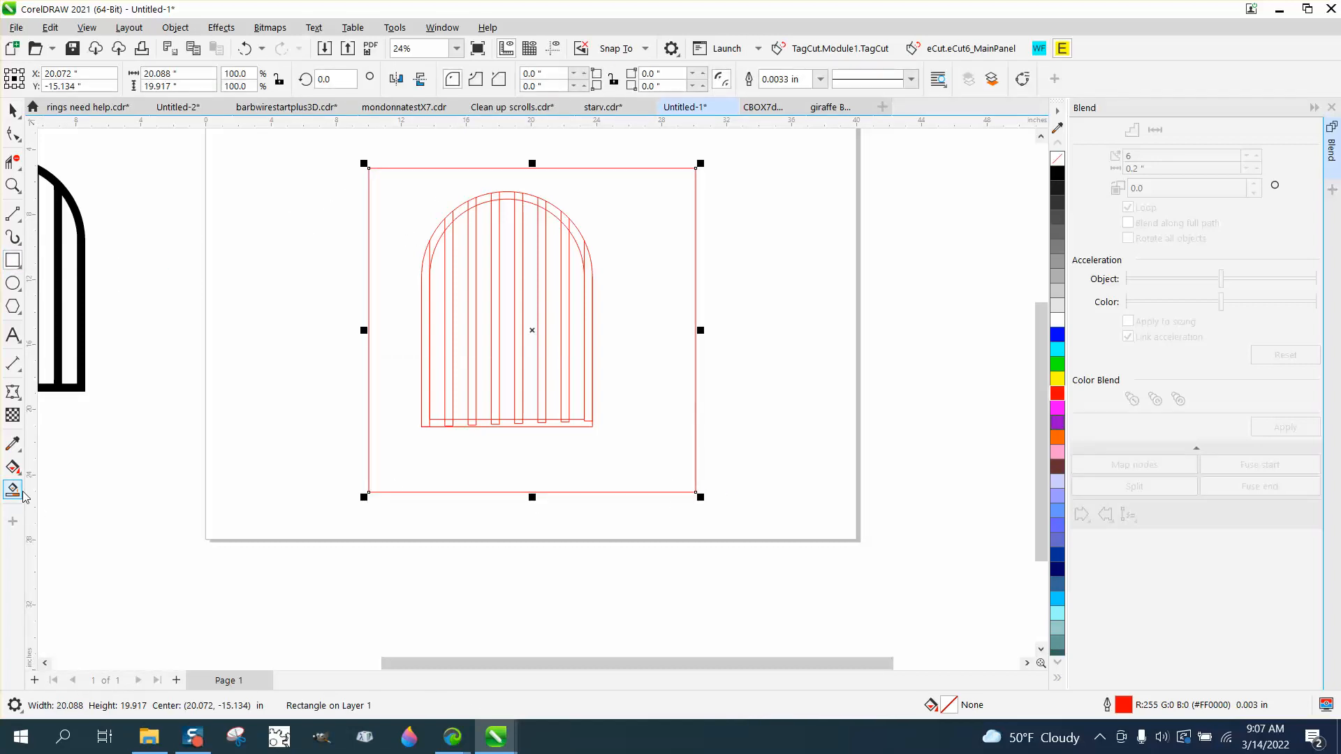
{"action": "left_click", "coordinate": [435, 476]}
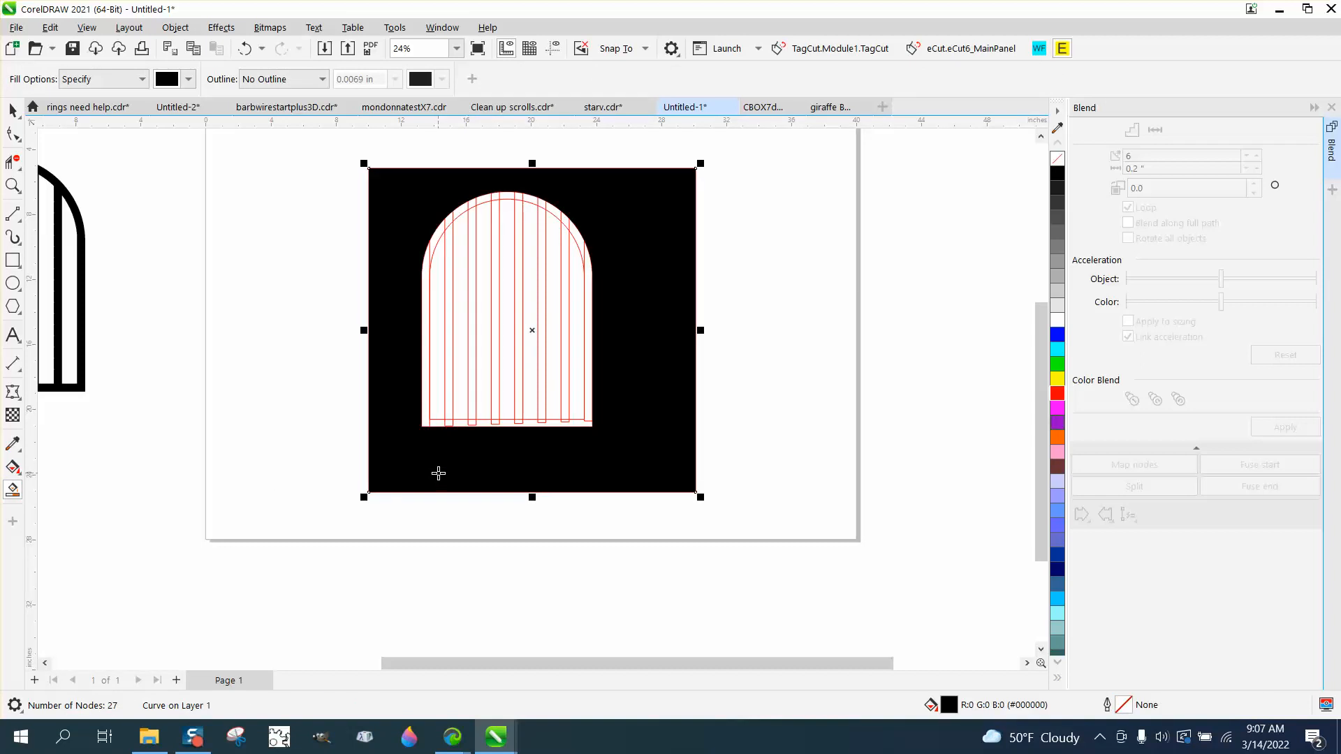
Nudge the black surround 24 in to the right of the gate and give it no fill and a red outline.
{"action": "key", "text": "Right"}
{"action": "key", "text": "Right"}
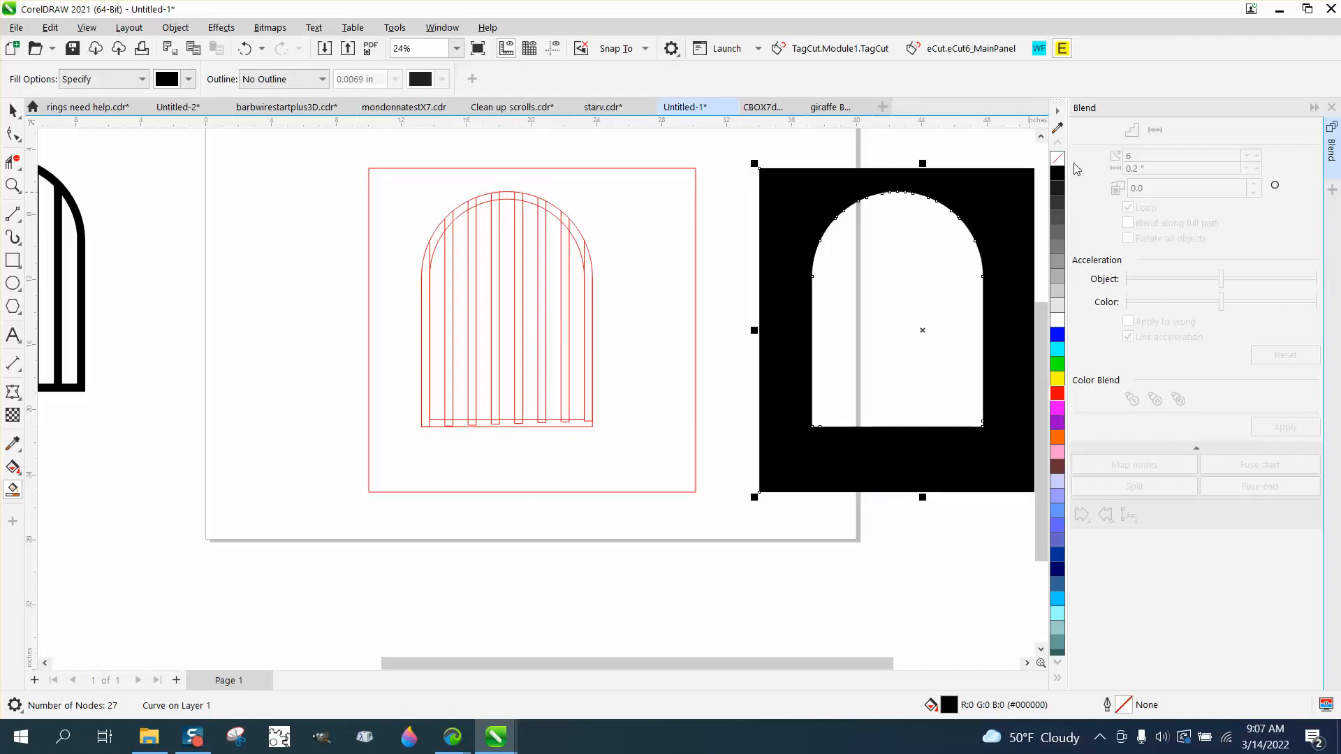
{"action": "left_click", "coordinate": [1059, 161]}
{"action": "right_click", "coordinate": [1057, 393]}
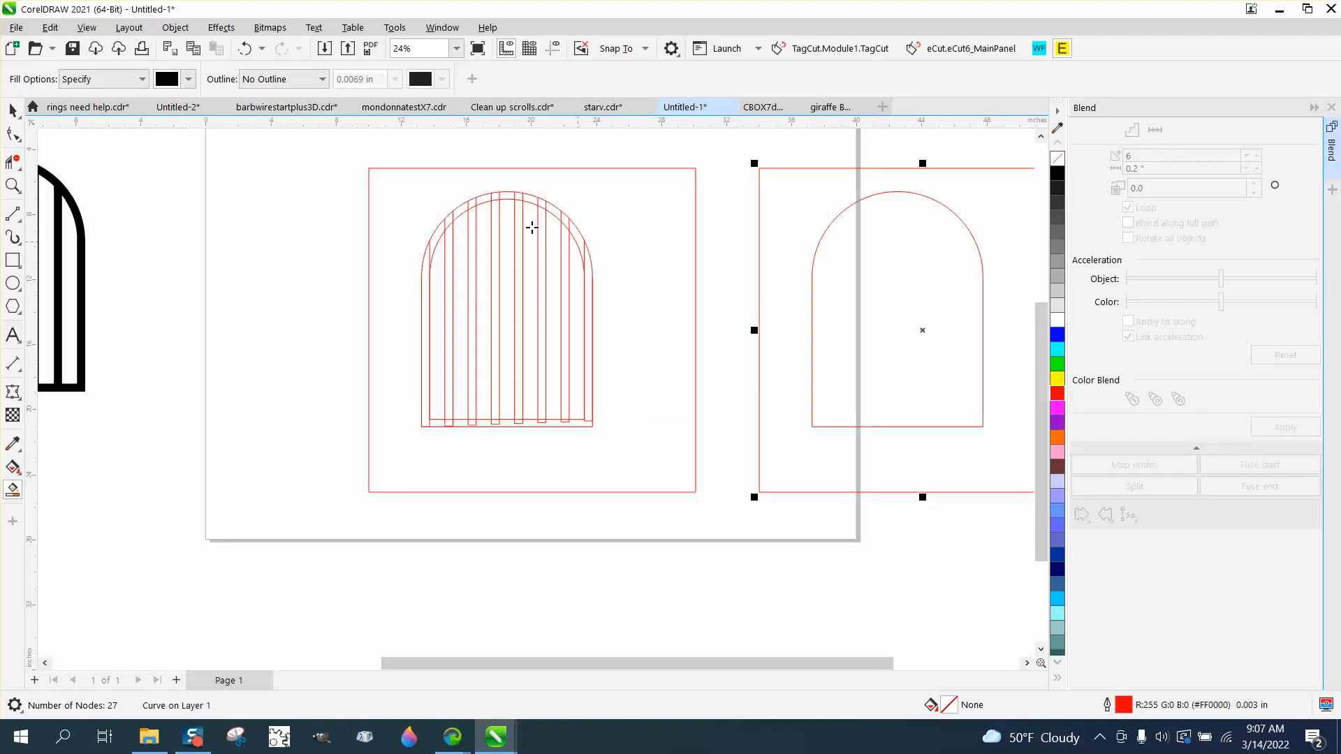
Break the moved surround apart and delete its outer rectangle, keeping the arch contour.
{"action": "left_click", "coordinate": [175, 28]}
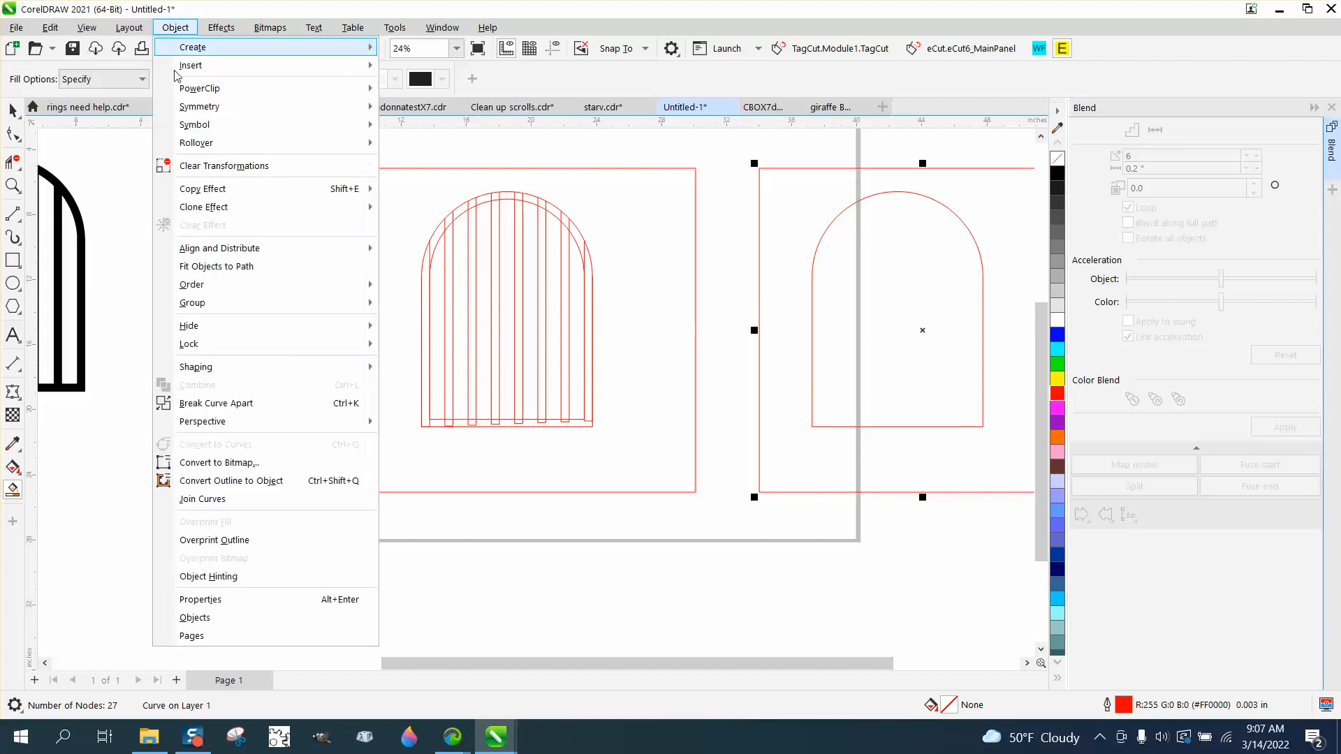
{"action": "left_click", "coordinate": [216, 403]}
{"action": "left_click", "coordinate": [752, 255]}
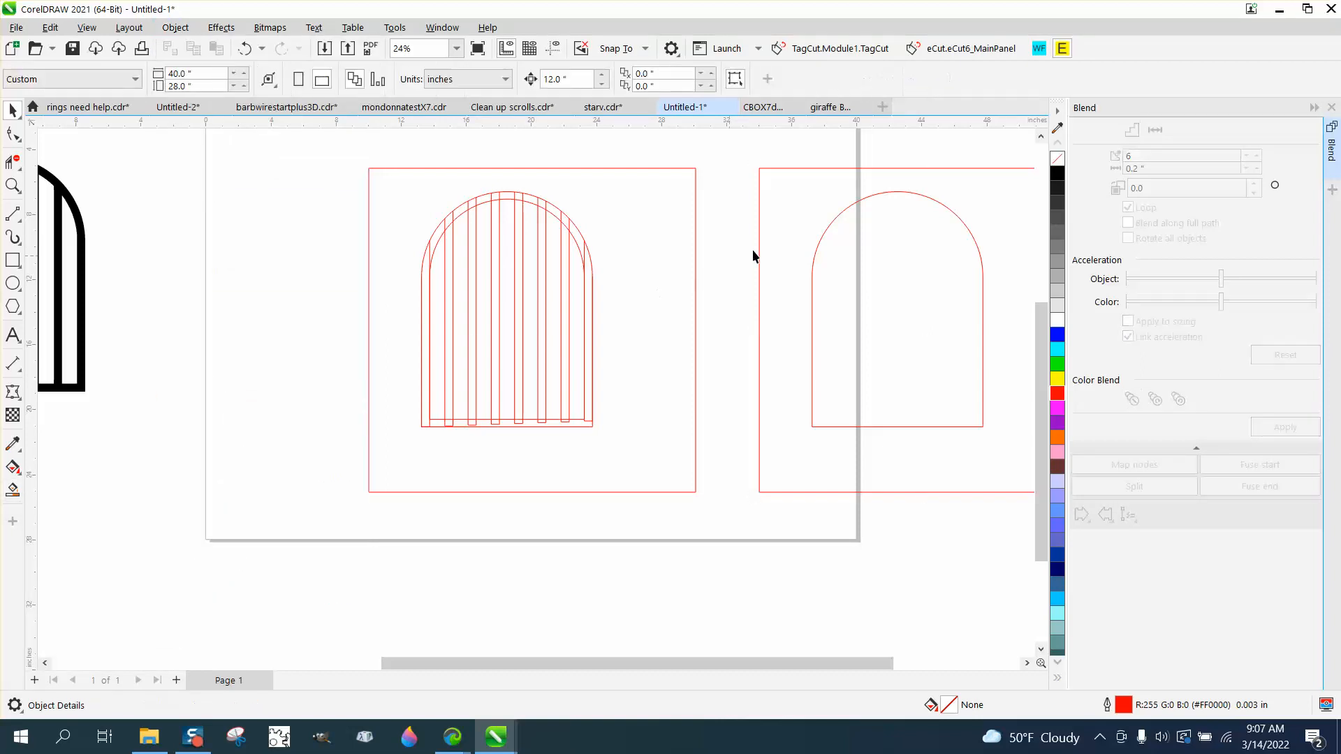
{"action": "left_click", "coordinate": [808, 169]}
{"action": "key", "text": "Delete"}
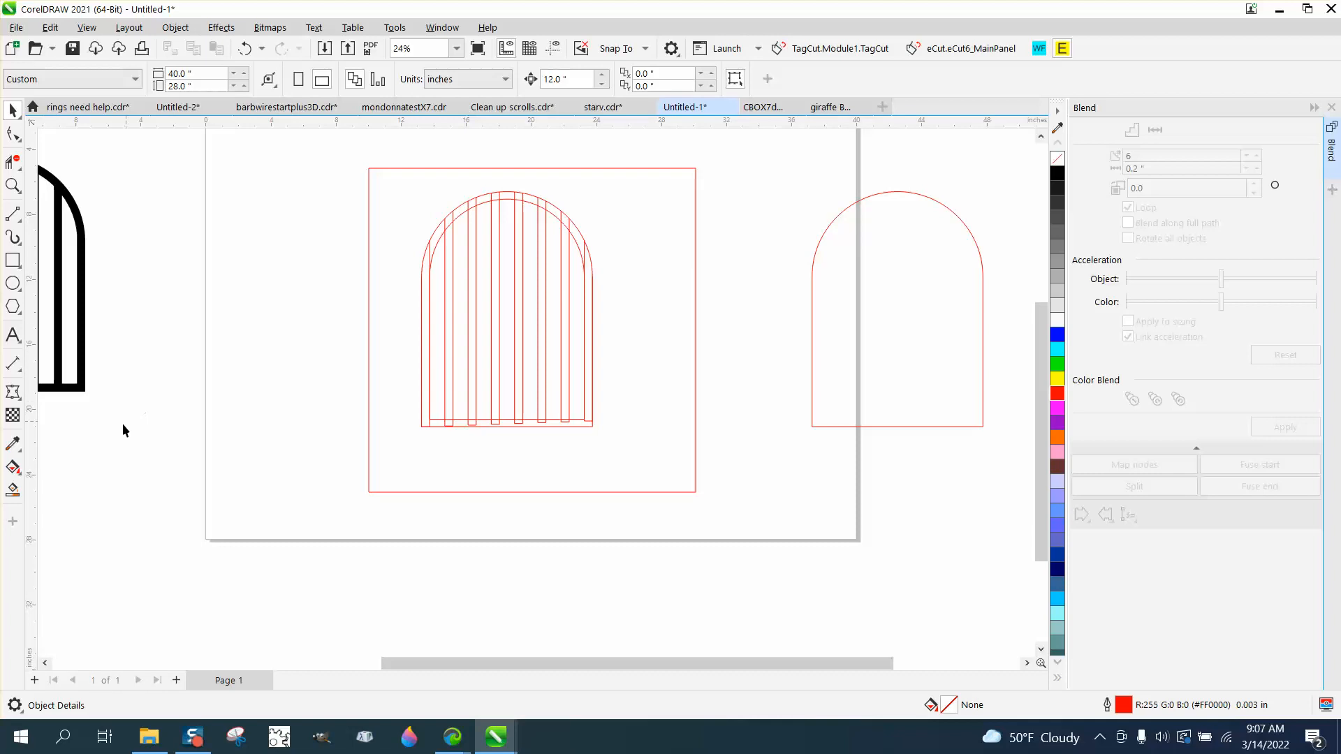
Smart-fill the gate's three leftmost gaps in black and nudge each fill 24 in right into the separate arch contour.
{"action": "left_click", "coordinate": [12, 492]}
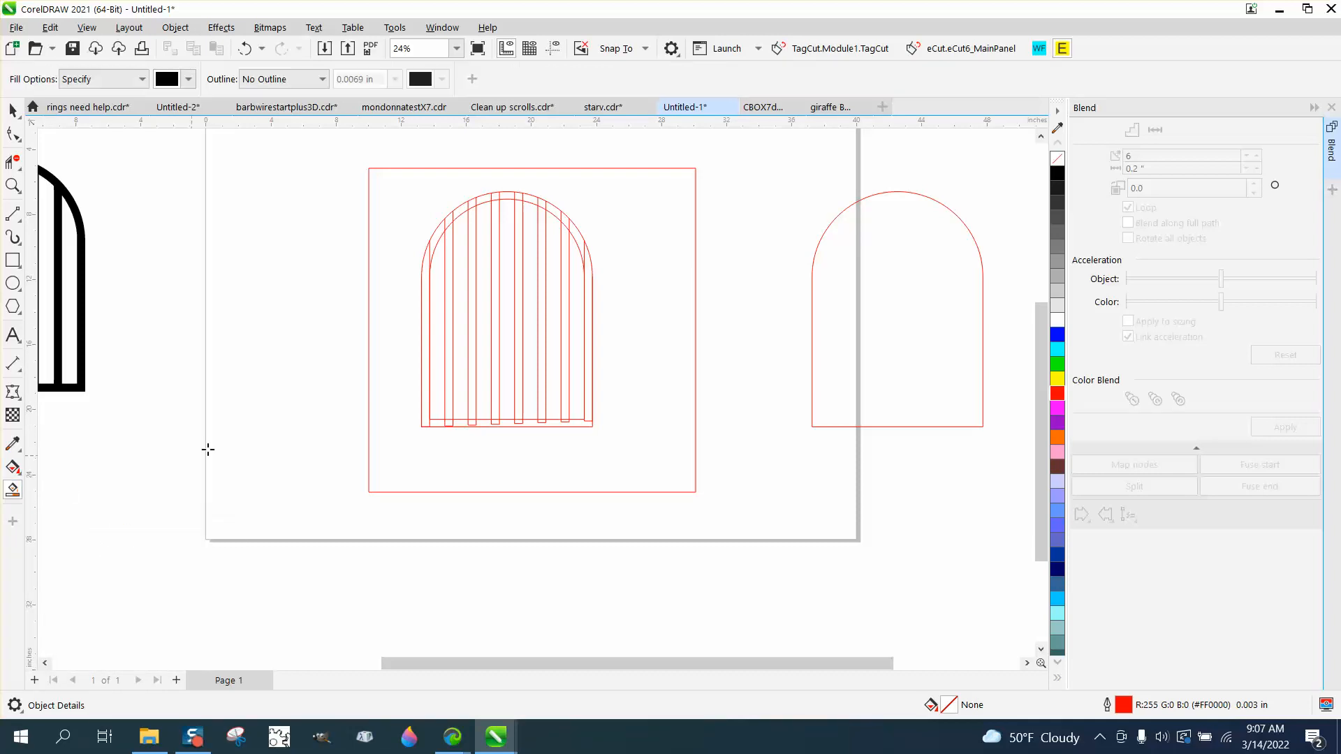
{"action": "left_click", "coordinate": [438, 361]}
{"action": "key", "text": "Right"}
{"action": "key", "text": "Right"}
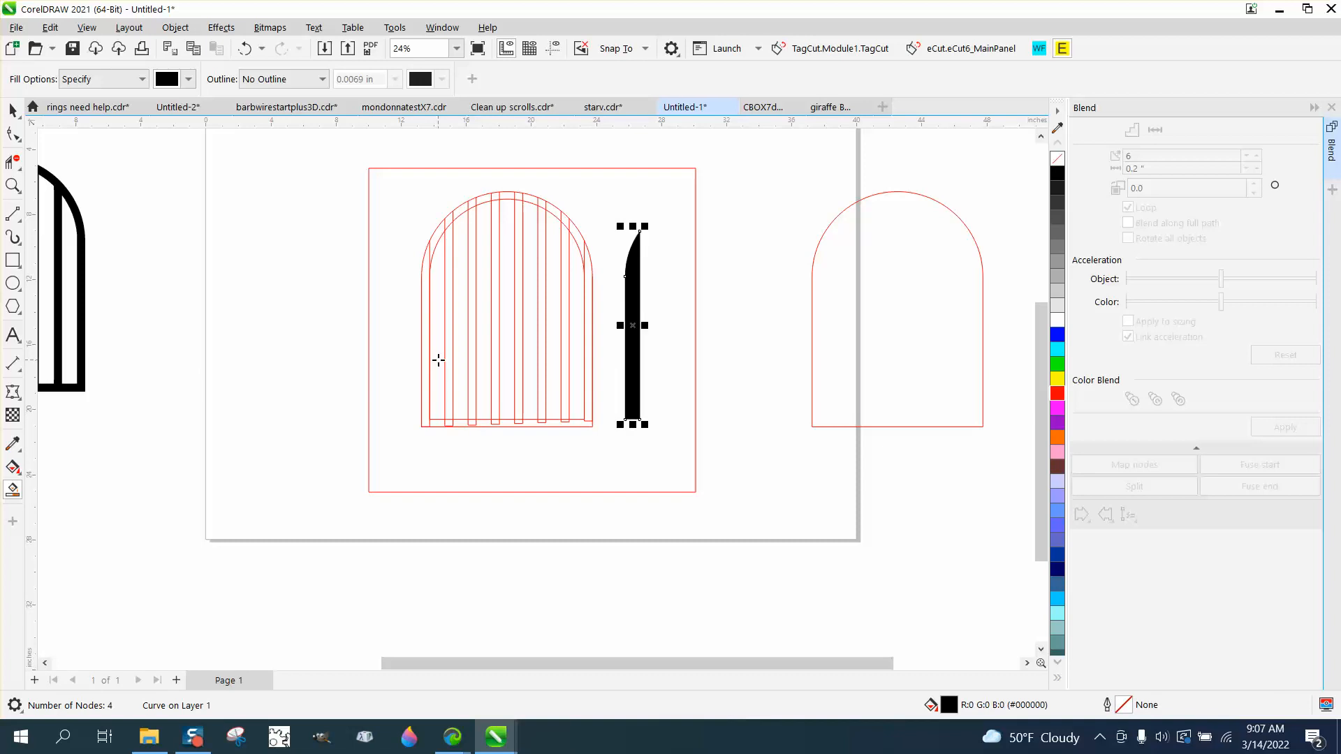
{"action": "left_click", "coordinate": [460, 386]}
{"action": "key", "text": "Right"}
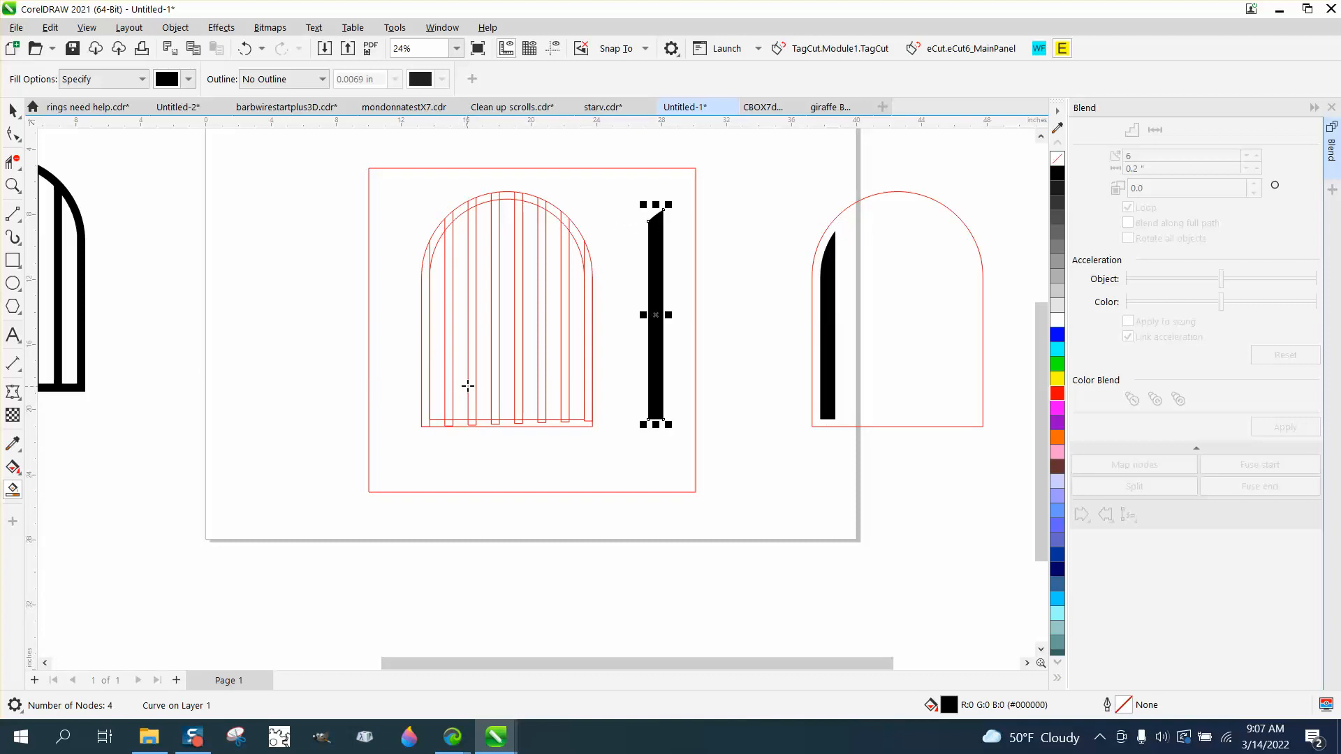
{"action": "key", "text": "Right"}
{"action": "left_click", "coordinate": [483, 384]}
{"action": "key", "text": "Right"}
Smart-fill the middle gap and the three right gaps in black, nudging each 24 in right into the arch contour, and deselect.
{"action": "key", "text": "Right"}
{"action": "left_click", "coordinate": [507, 383]}
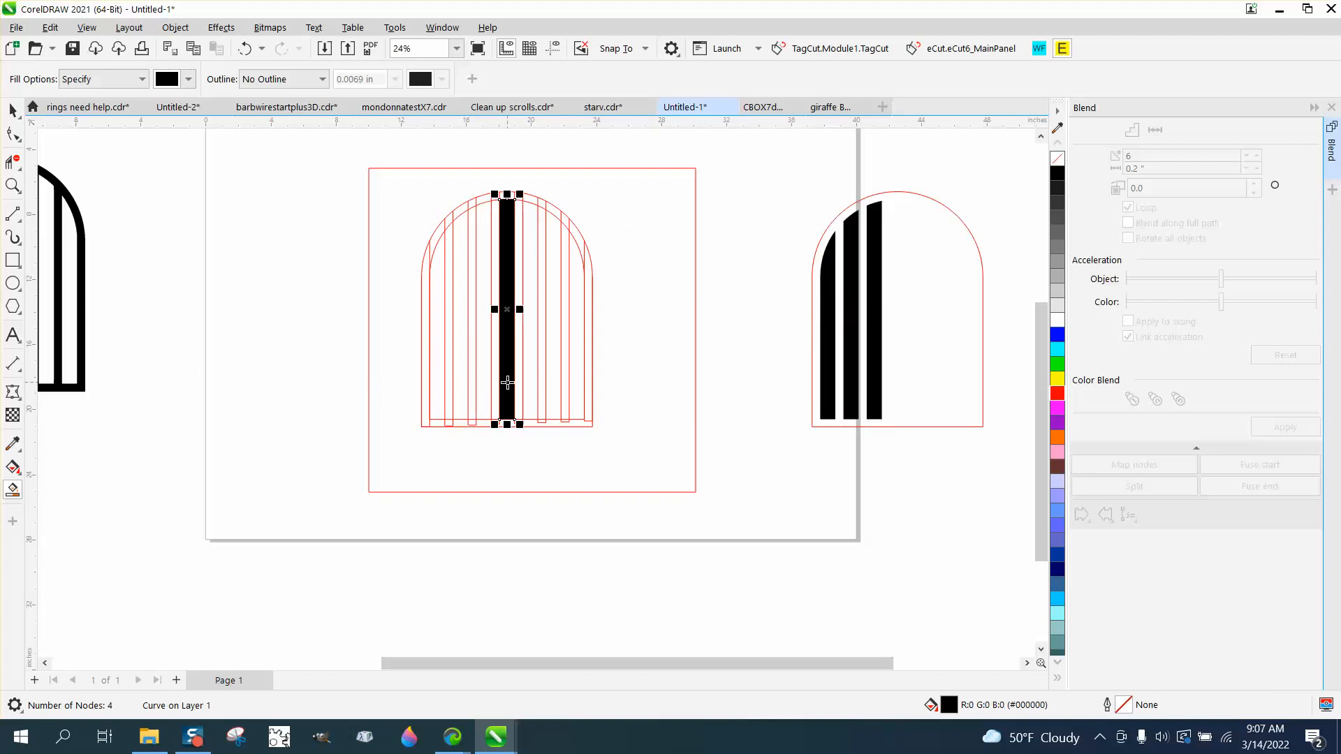
{"action": "key", "text": "Right"}
{"action": "key", "text": "Right"}
{"action": "left_click", "coordinate": [527, 381]}
{"action": "key", "text": "Right"}
{"action": "key", "text": "Right"}
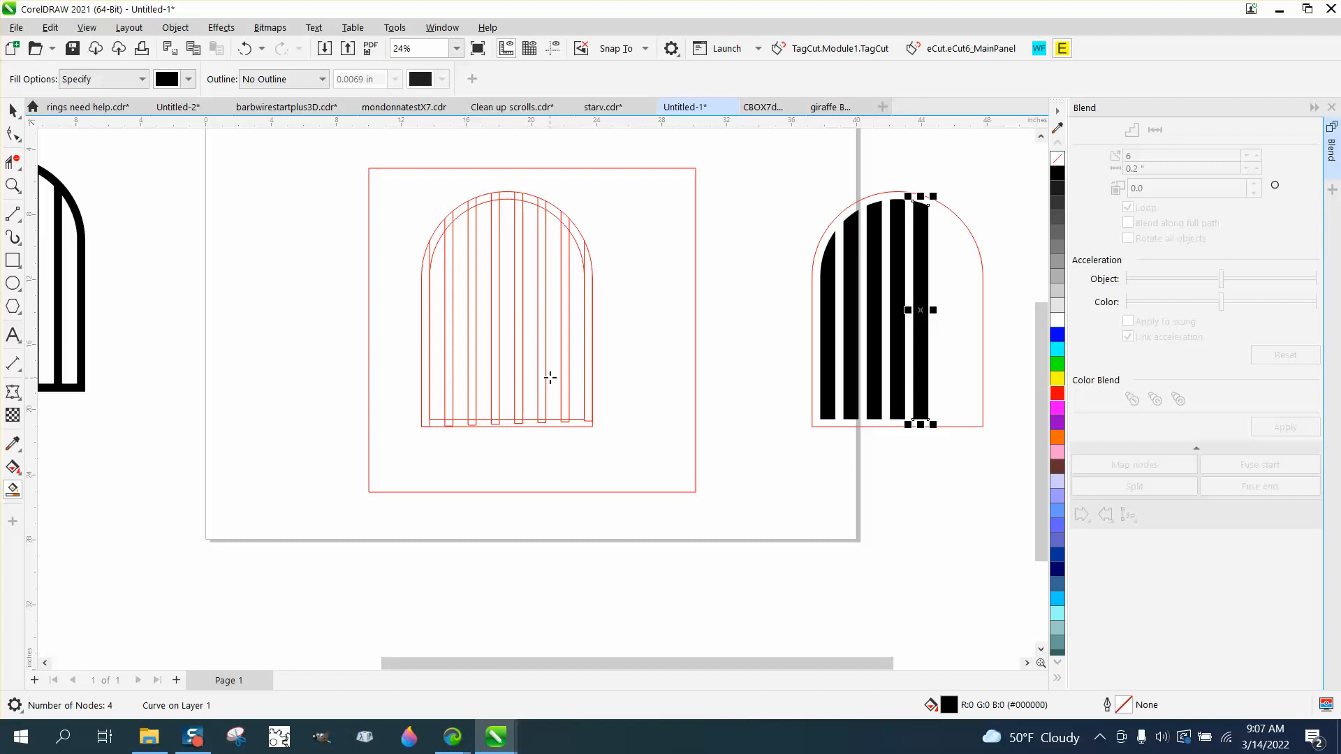
{"action": "left_click", "coordinate": [549, 378]}
{"action": "key", "text": "Right"}
{"action": "key", "text": "Right"}
{"action": "key", "text": "Right"}
{"action": "key", "text": "Right"}
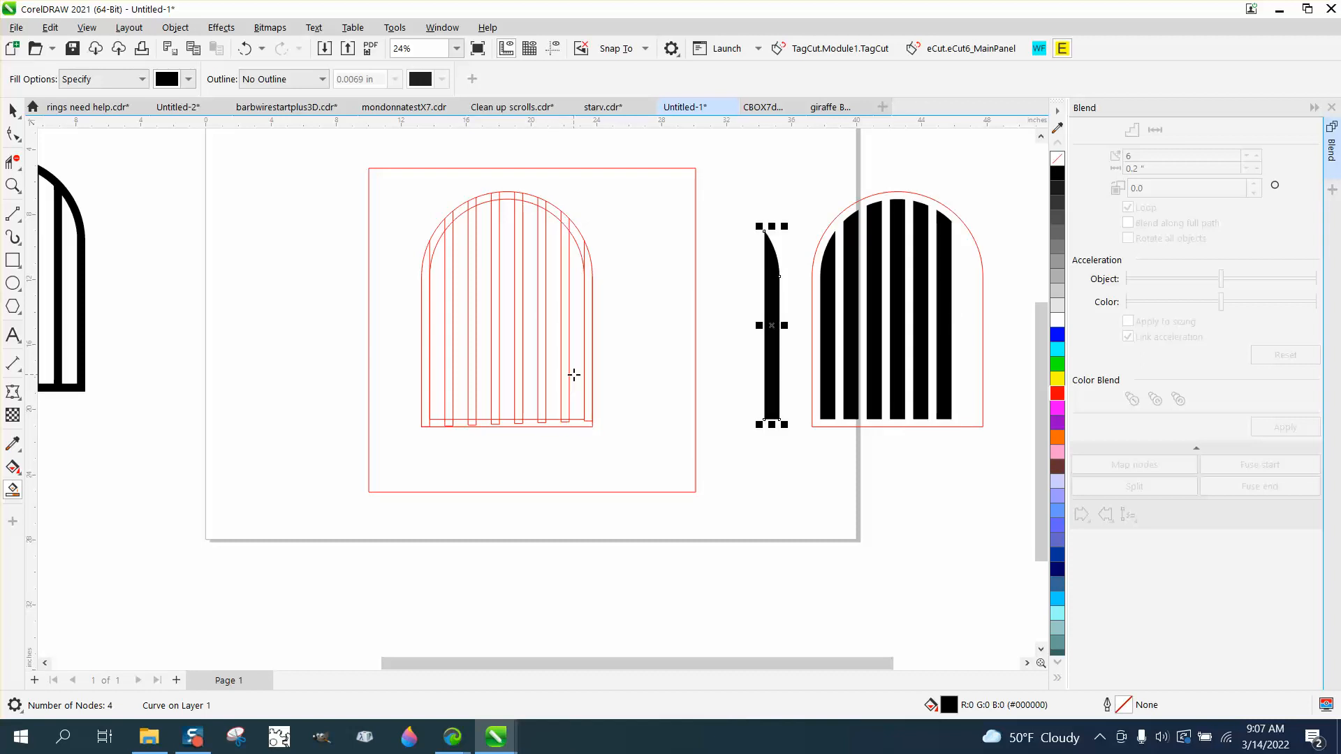
{"action": "left_click", "coordinate": [12, 111]}
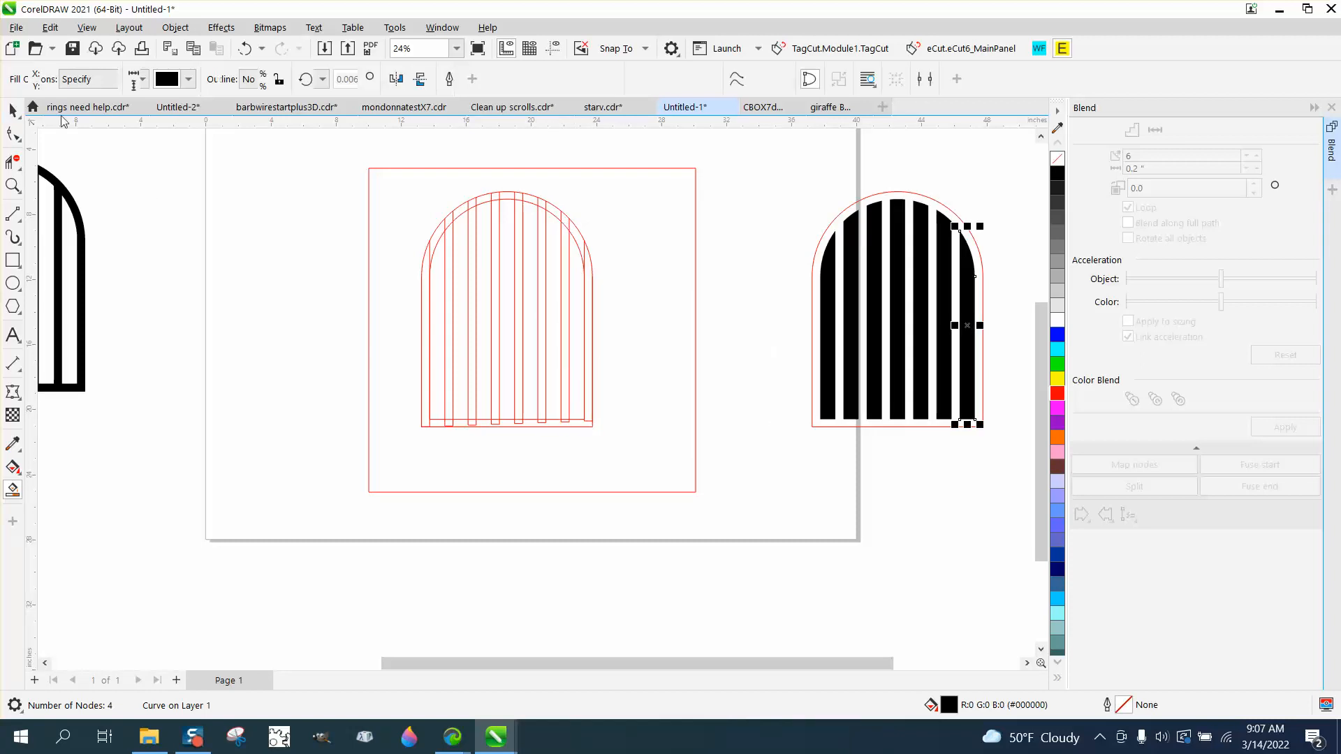
{"action": "left_click", "coordinate": [842, 194]}
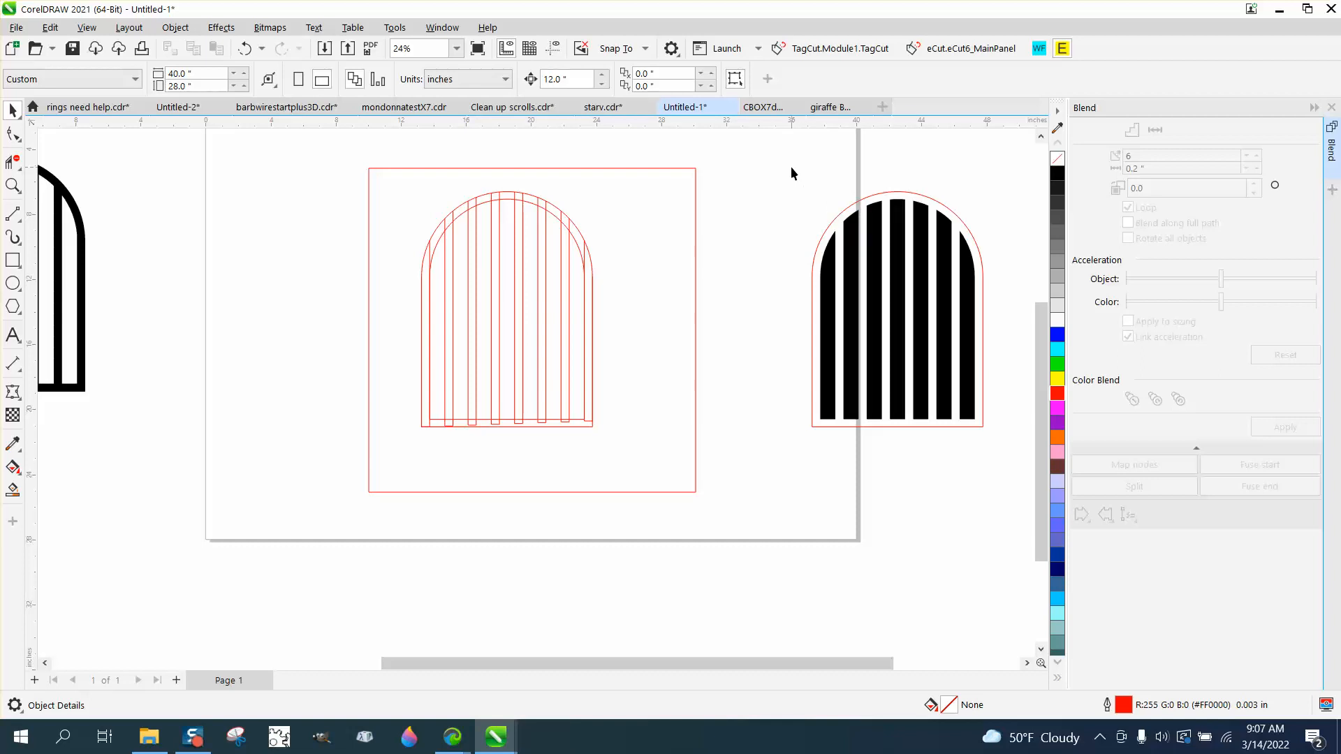
Give the separate arch contour and its seven gap shapes no fill and a red outline.
{"action": "left_click_drag", "start_coordinate": [787, 171], "coordinate": [1007, 413]}
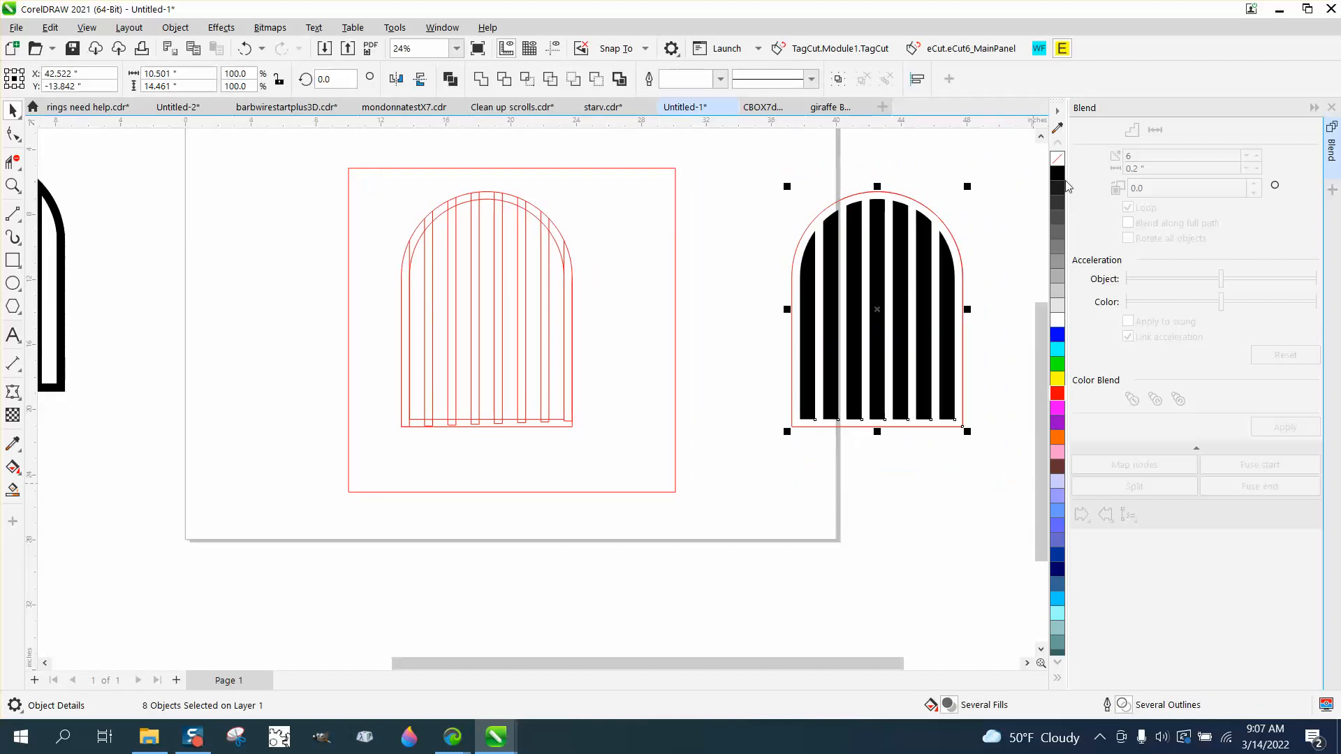
{"action": "left_click", "coordinate": [1057, 159]}
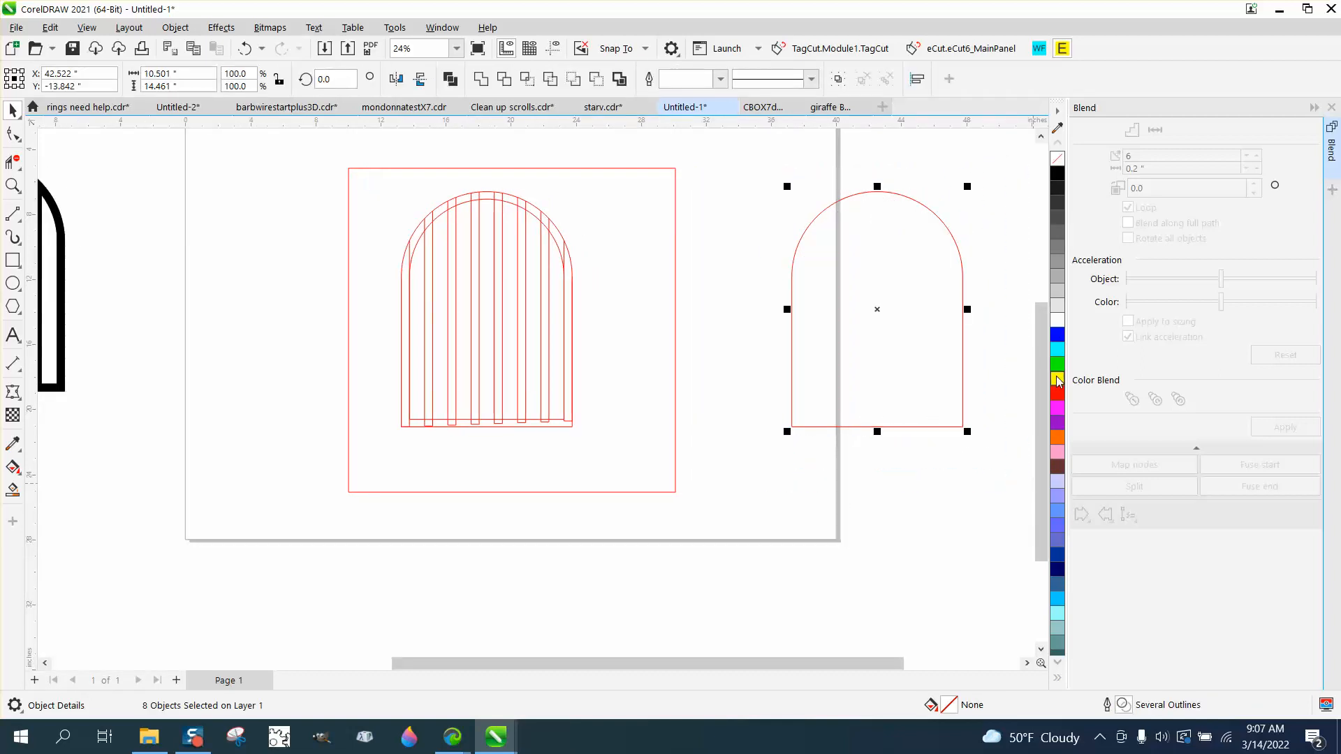
{"action": "right_click", "coordinate": [1057, 399]}
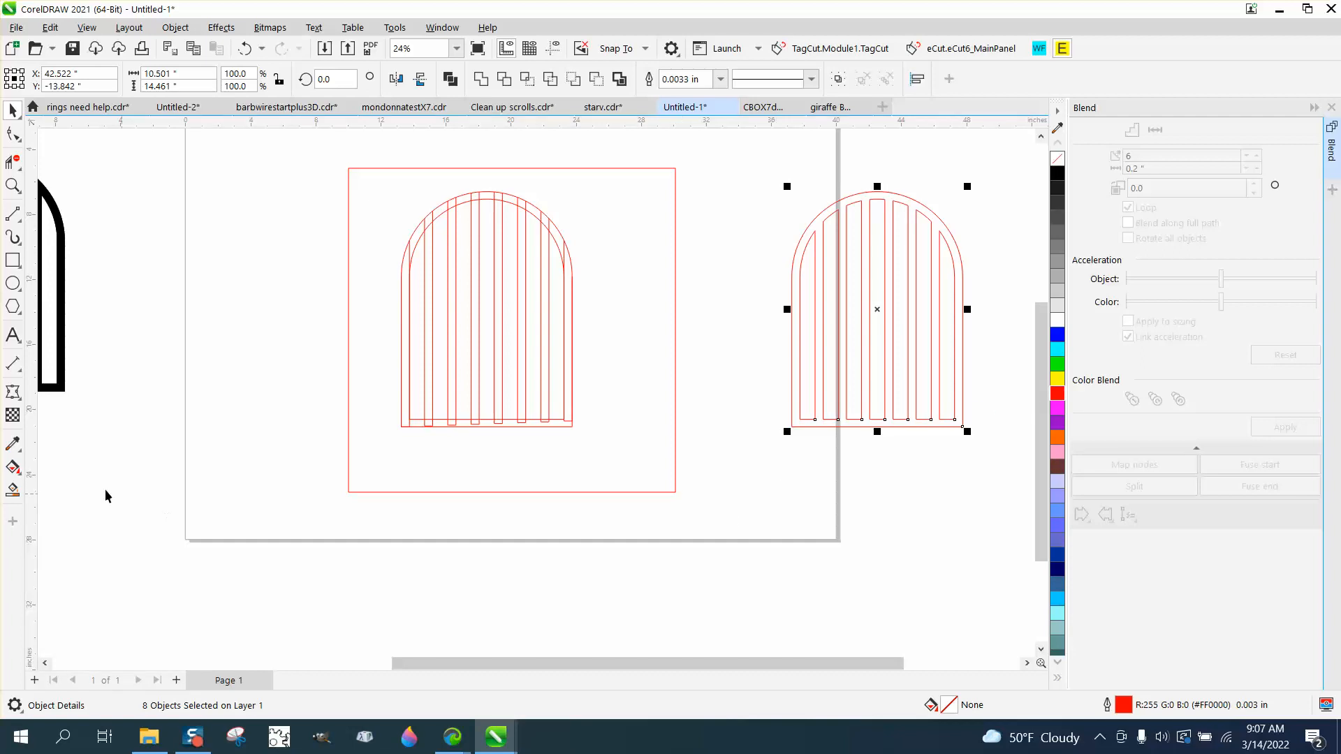
Smart-fill the frame and bars of the separate outlined gate in black and move the new shape to the left of the red square.
{"action": "left_click", "coordinate": [13, 488]}
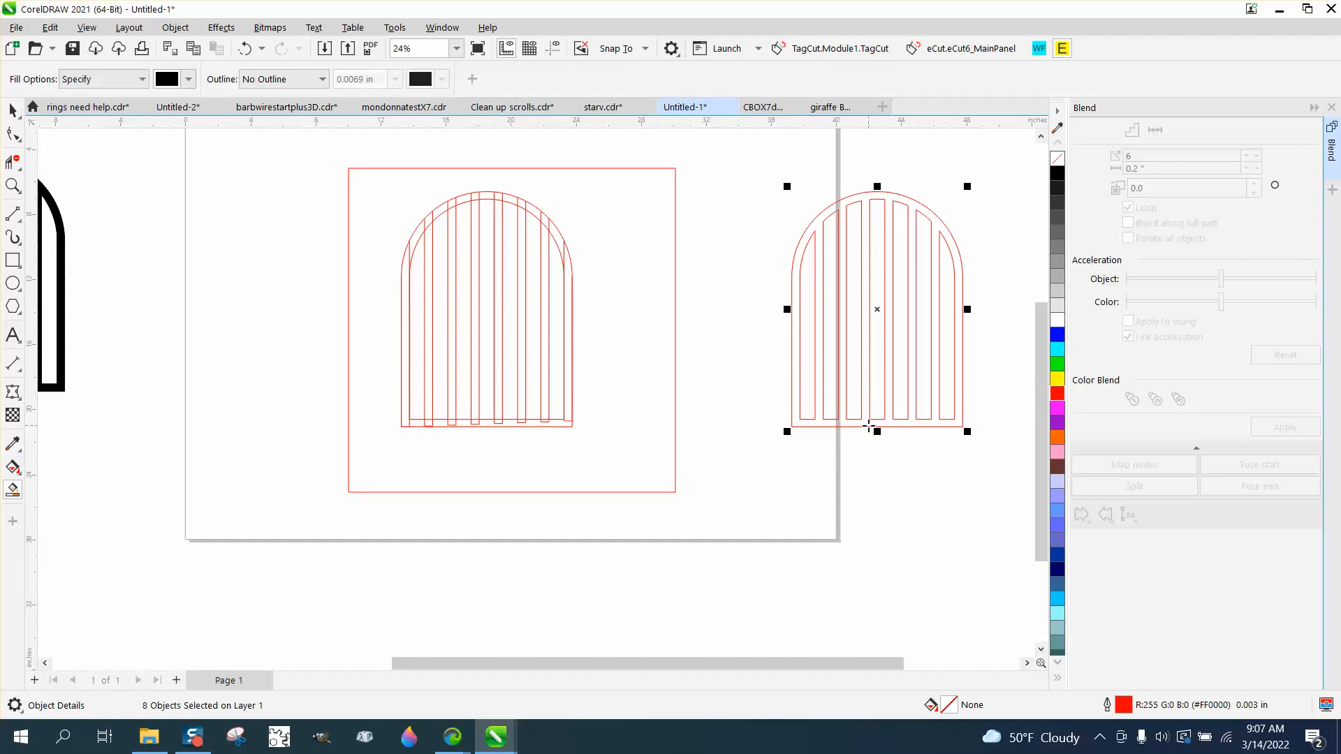
{"action": "left_click", "coordinate": [868, 424]}
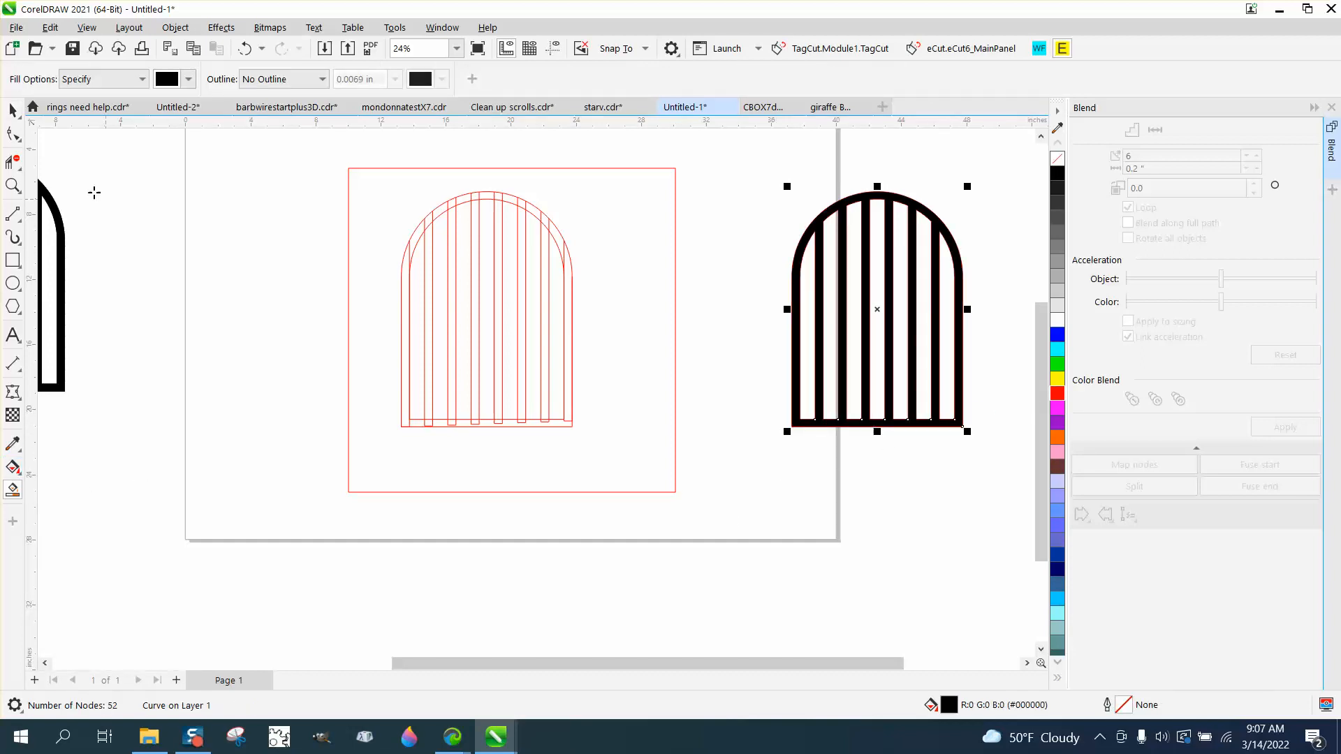
{"action": "left_click", "coordinate": [13, 110]}
{"action": "left_click_drag", "start_coordinate": [804, 317], "coordinate": [208, 307]}
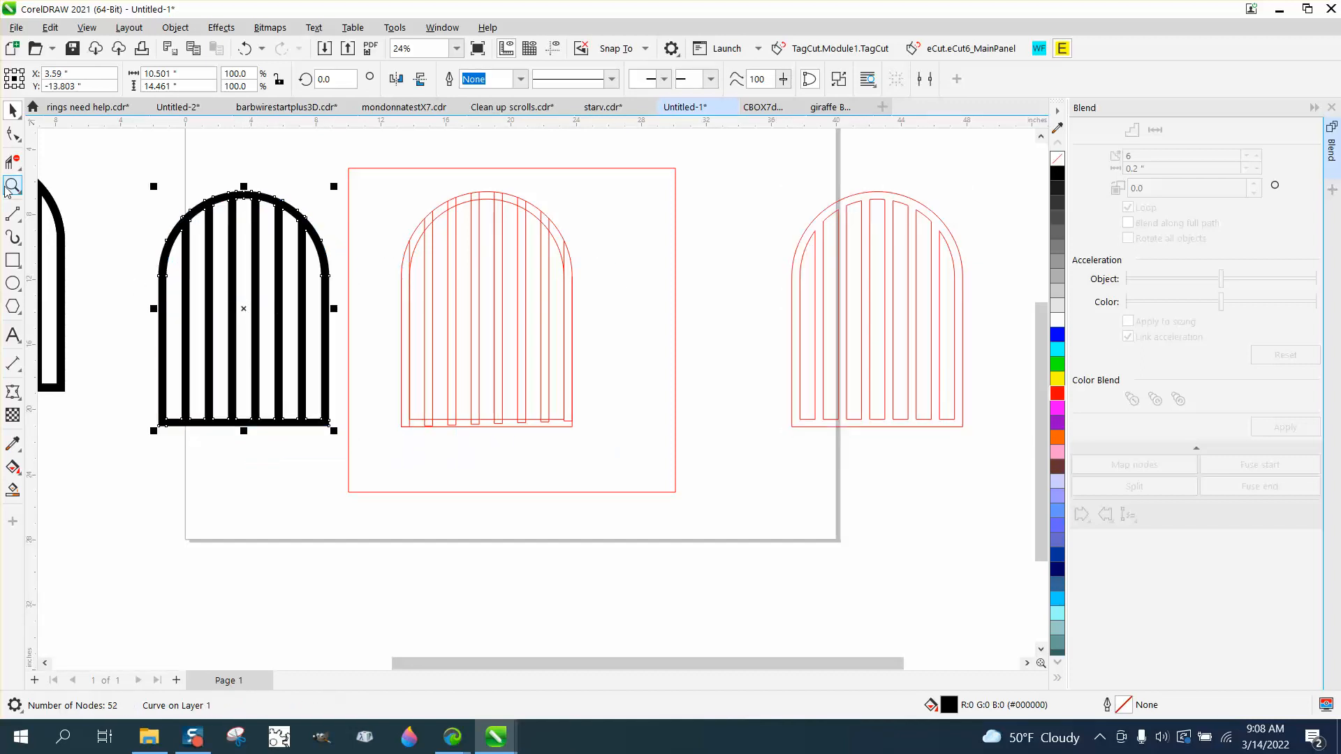
Compare the new black gate's bars and arch with the reference photo and the earlier black gate.
{"action": "left_click", "coordinate": [8, 187]}
{"action": "left_click_drag", "start_coordinate": [183, 203], "coordinate": [430, 361]}
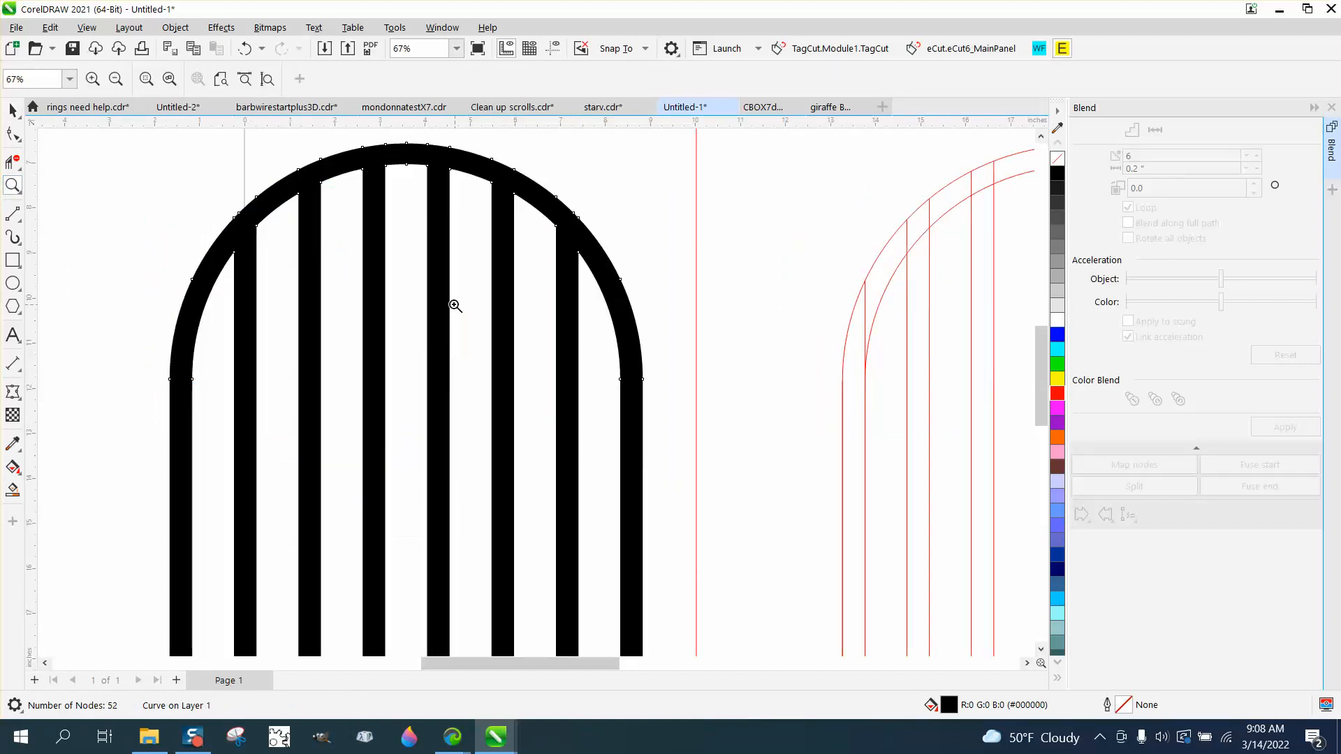
{"action": "right_click", "coordinate": [515, 347]}
{"action": "right_click", "coordinate": [520, 345]}
{"action": "left_click_drag", "start_coordinate": [115, 307], "coordinate": [237, 367]}
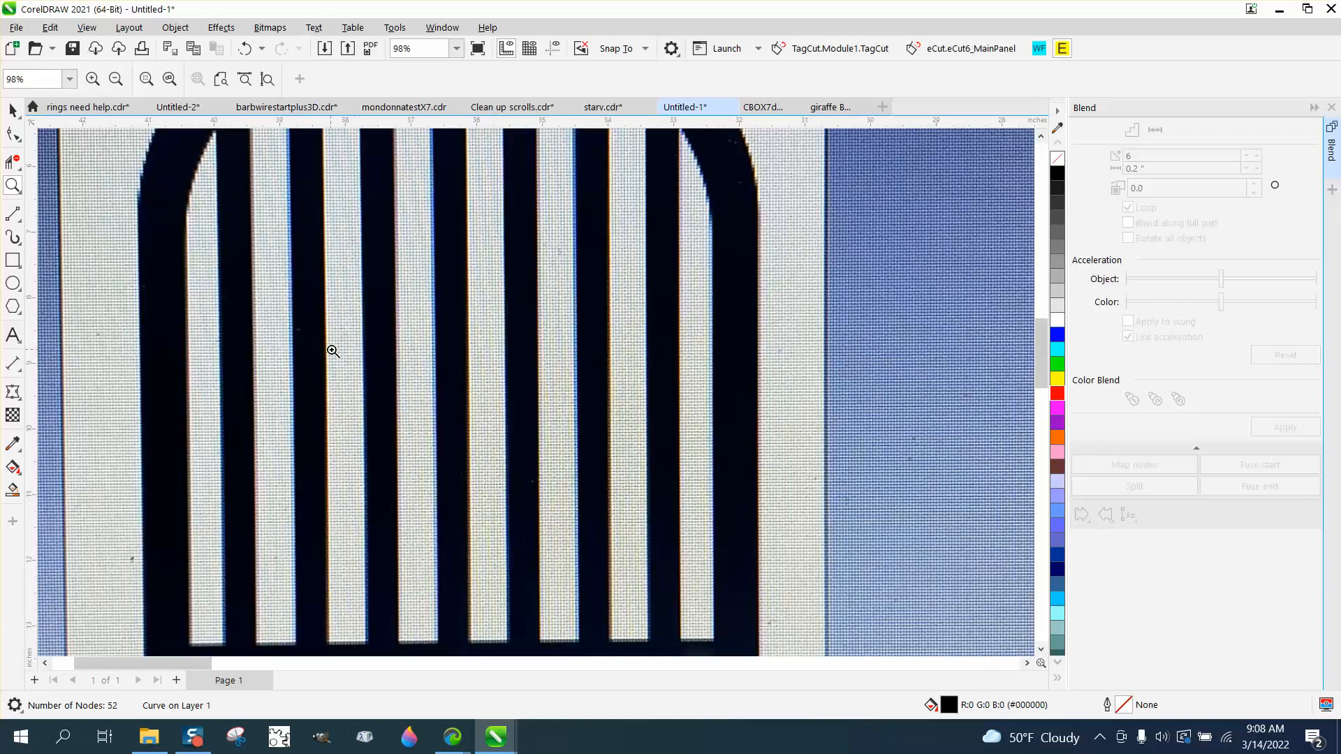
{"action": "scroll", "coordinate": [342, 355], "scroll_direction": "down", "scroll_amount": 4}
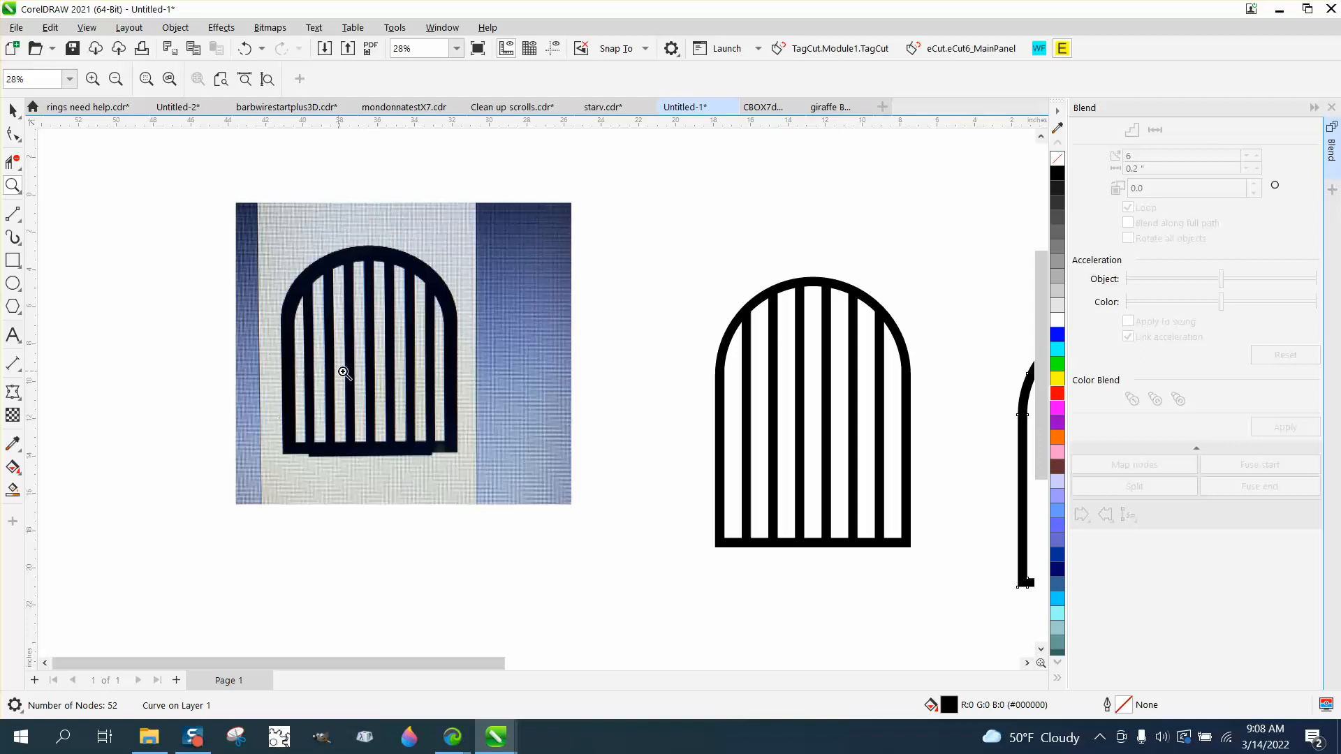
{"action": "scroll", "coordinate": [685, 379], "scroll_direction": "down", "scroll_amount": 4}
{"action": "left_click_drag", "start_coordinate": [881, 340], "coordinate": [1025, 455]}
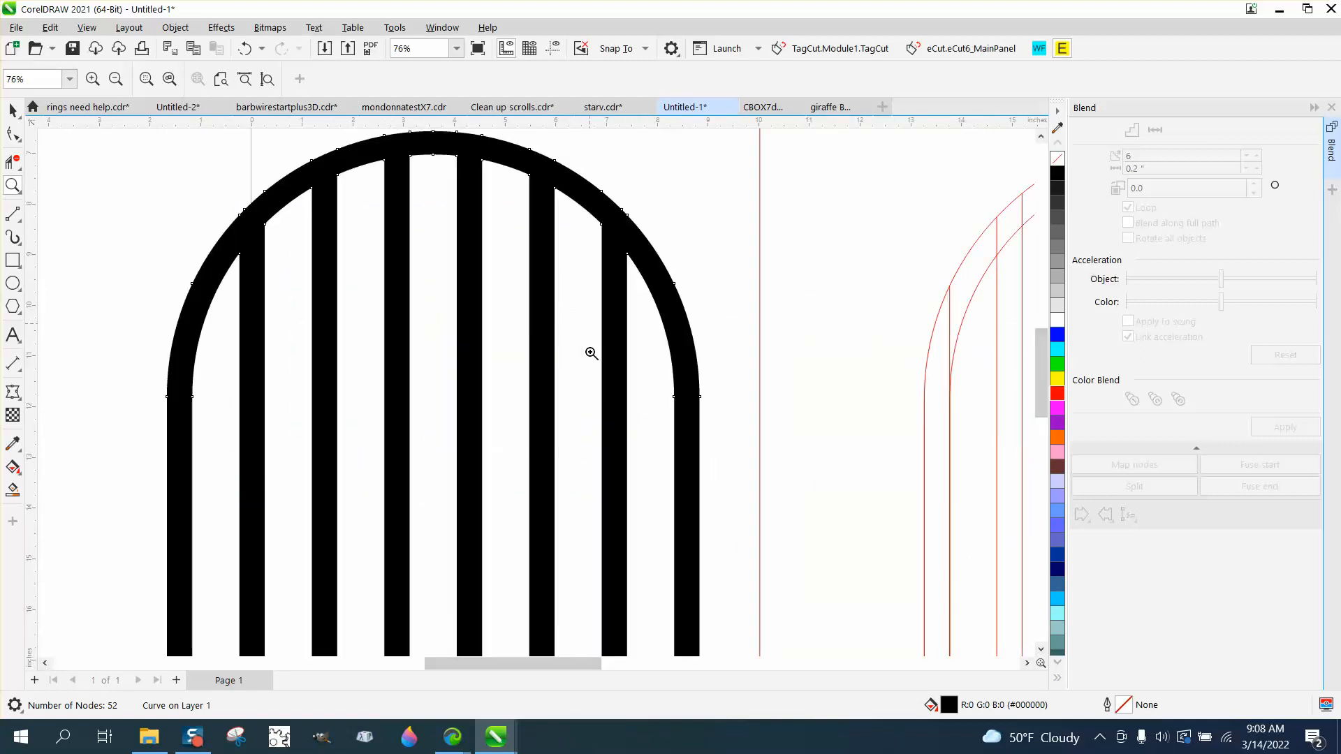
{"action": "scroll", "coordinate": [586, 301], "scroll_direction": "down", "scroll_amount": 7}
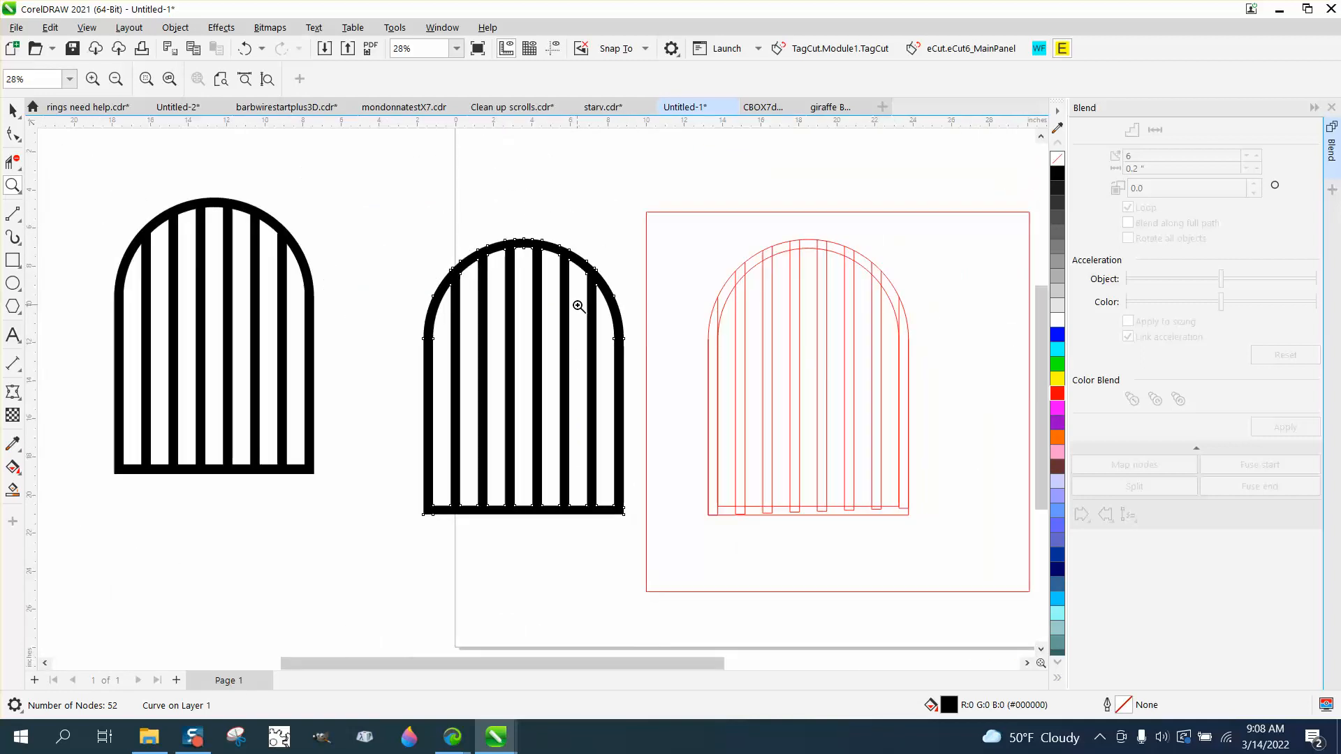